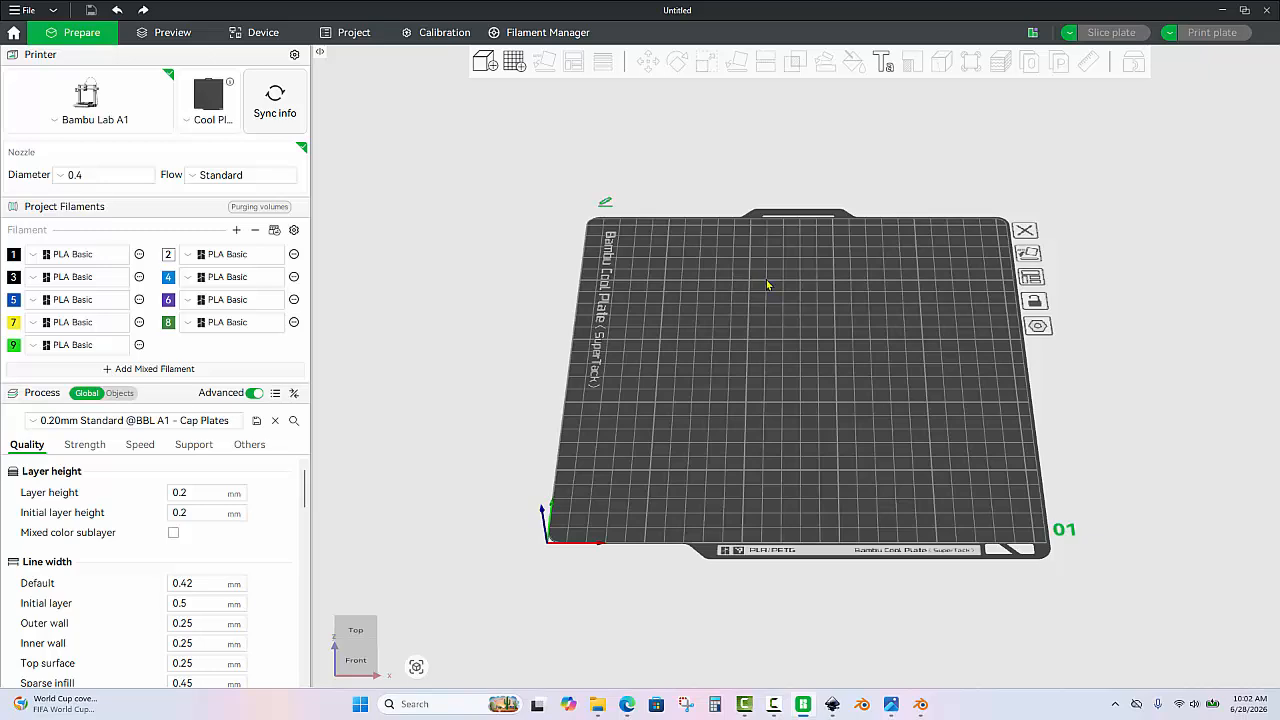
Import the model STL3D - GGG Candle Stick.3mf, found by searching the Desktop for "gg".
{"action": "key", "text": "ctrl+i"}
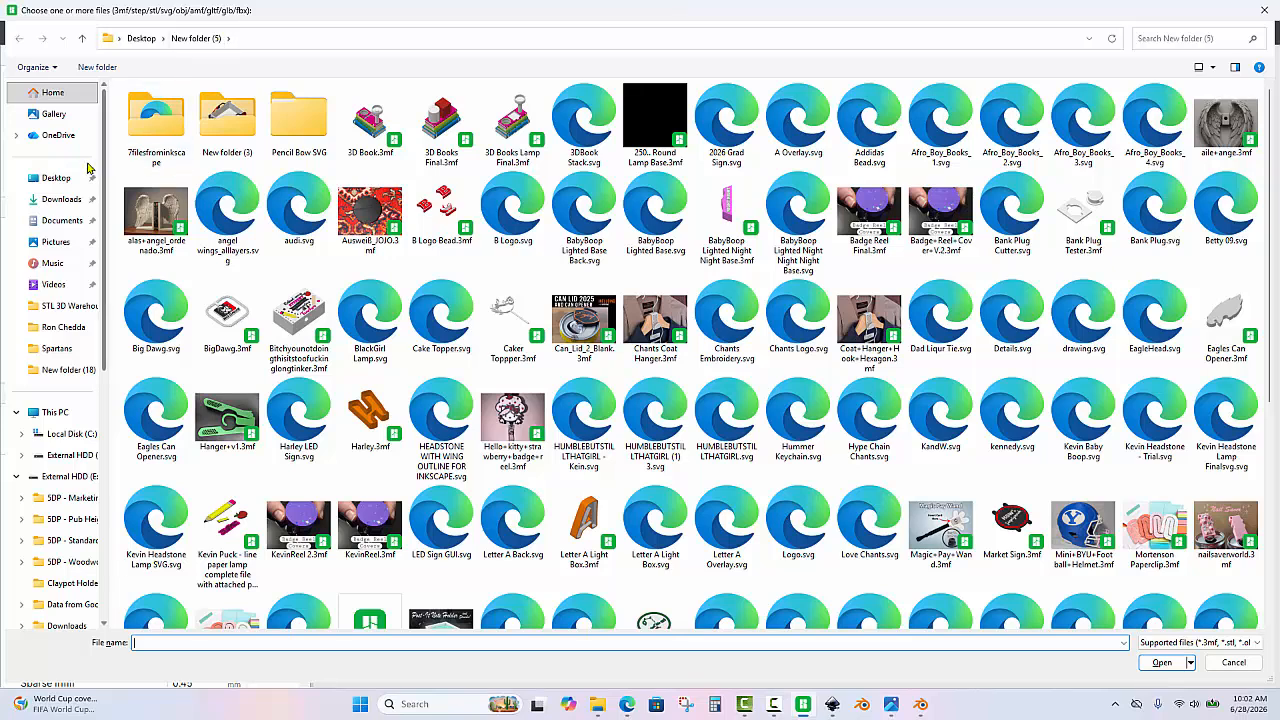
{"action": "left_click", "coordinate": [62, 178]}
{"action": "left_click", "coordinate": [1192, 38]}
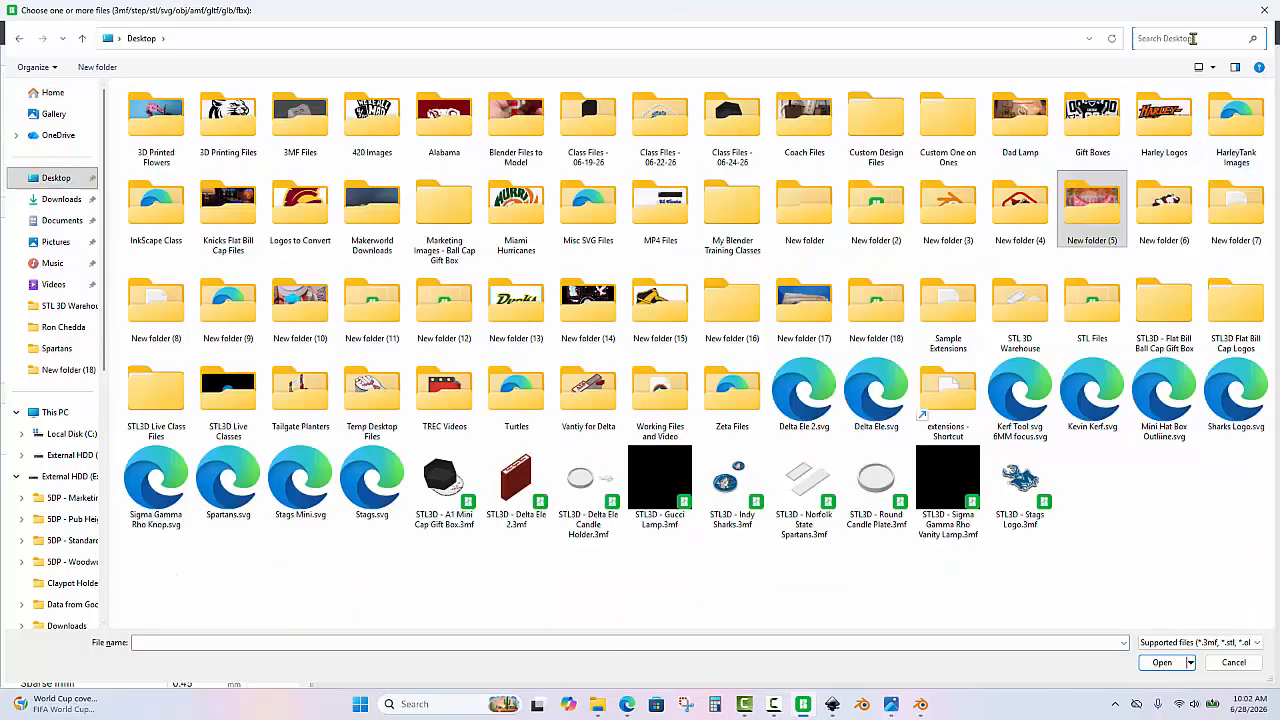
{"action": "left_click", "coordinate": [1192, 38]}
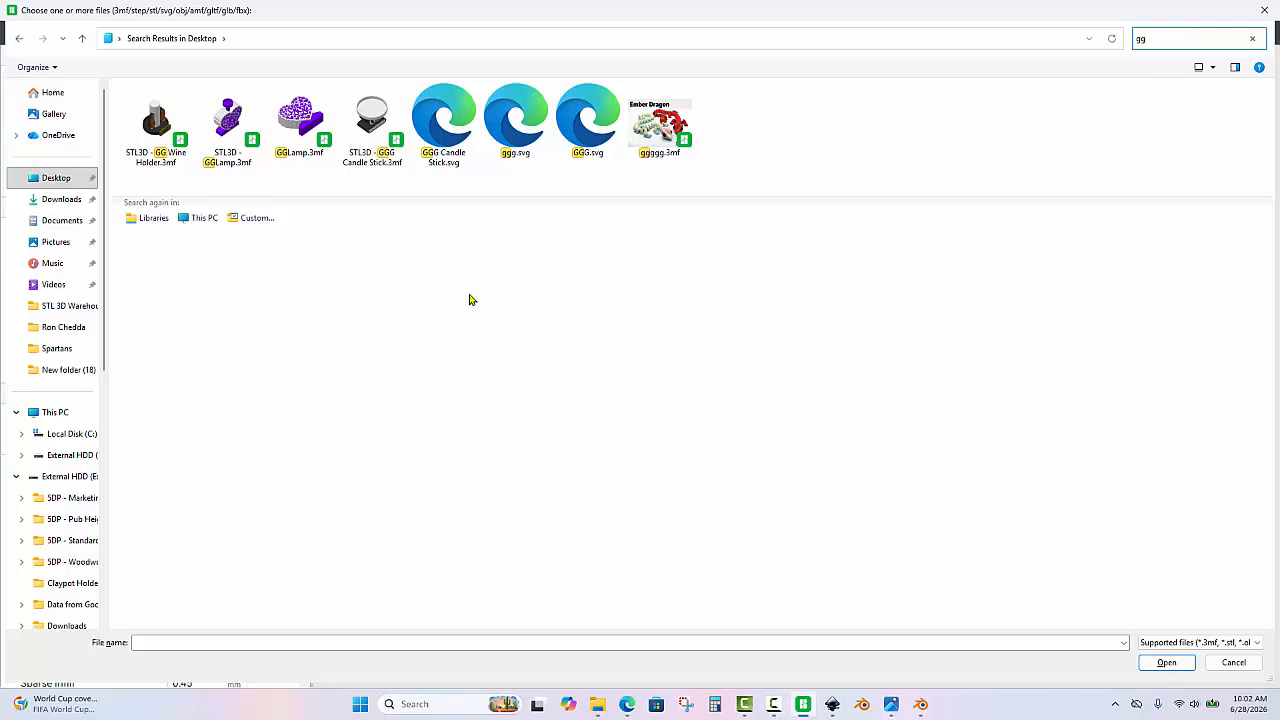
{"action": "double_click", "coordinate": [380, 118]}
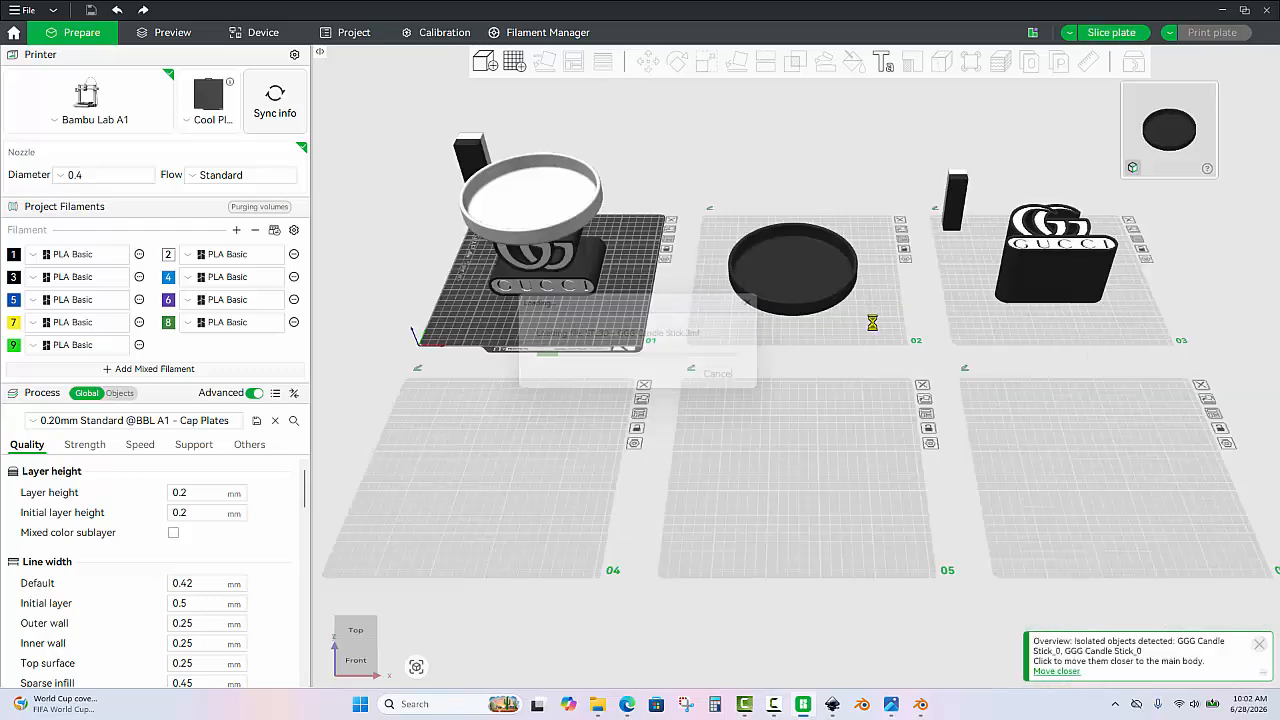
Examine the imported candle stick models laid out across the plates.
{"action": "scroll", "coordinate": [886, 385], "scroll_direction": "up", "scroll_amount": 3}
{"action": "left_click_drag", "start_coordinate": [994, 400], "coordinate": [1015, 426]}
{"action": "scroll", "coordinate": [1095, 427], "scroll_direction": "up", "scroll_amount": 1}
{"action": "left_click_drag", "start_coordinate": [1097, 428], "coordinate": [927, 445]}
{"action": "scroll", "coordinate": [926, 341], "scroll_direction": "down", "scroll_amount": 3}
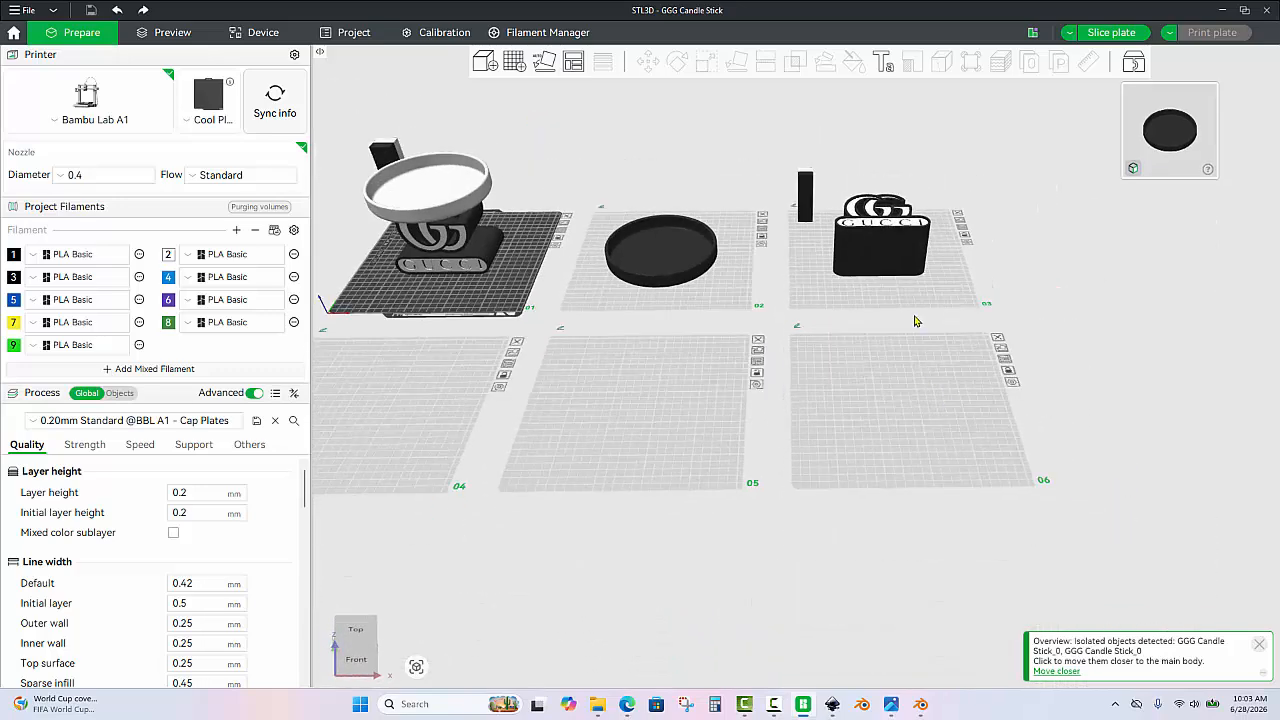
{"action": "left_click_drag", "start_coordinate": [917, 320], "coordinate": [837, 328]}
{"action": "scroll", "coordinate": [905, 350], "scroll_direction": "down", "scroll_amount": 3}
{"action": "scroll", "coordinate": [837, 328], "scroll_direction": "up", "scroll_amount": 2}
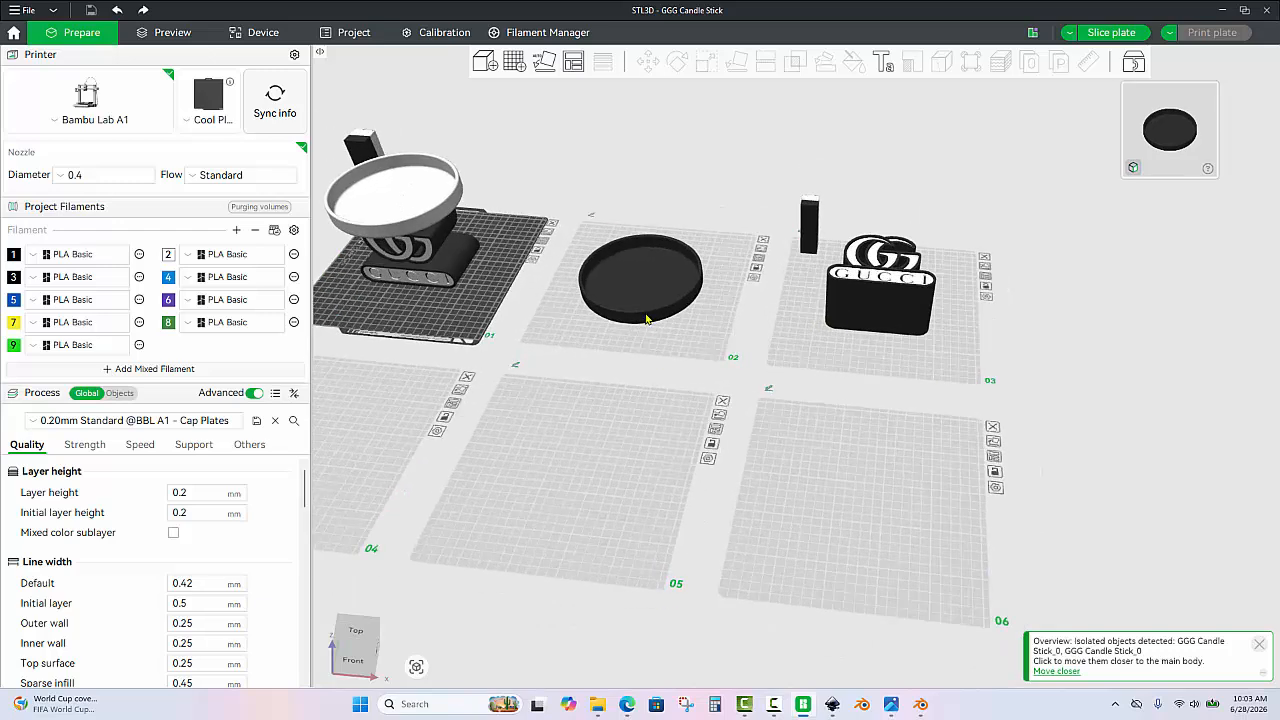
Delete the round tray on plate 2 and the assembled candle stick on plate 1.
{"action": "left_click", "coordinate": [646, 318]}
{"action": "key", "text": "Delete"}
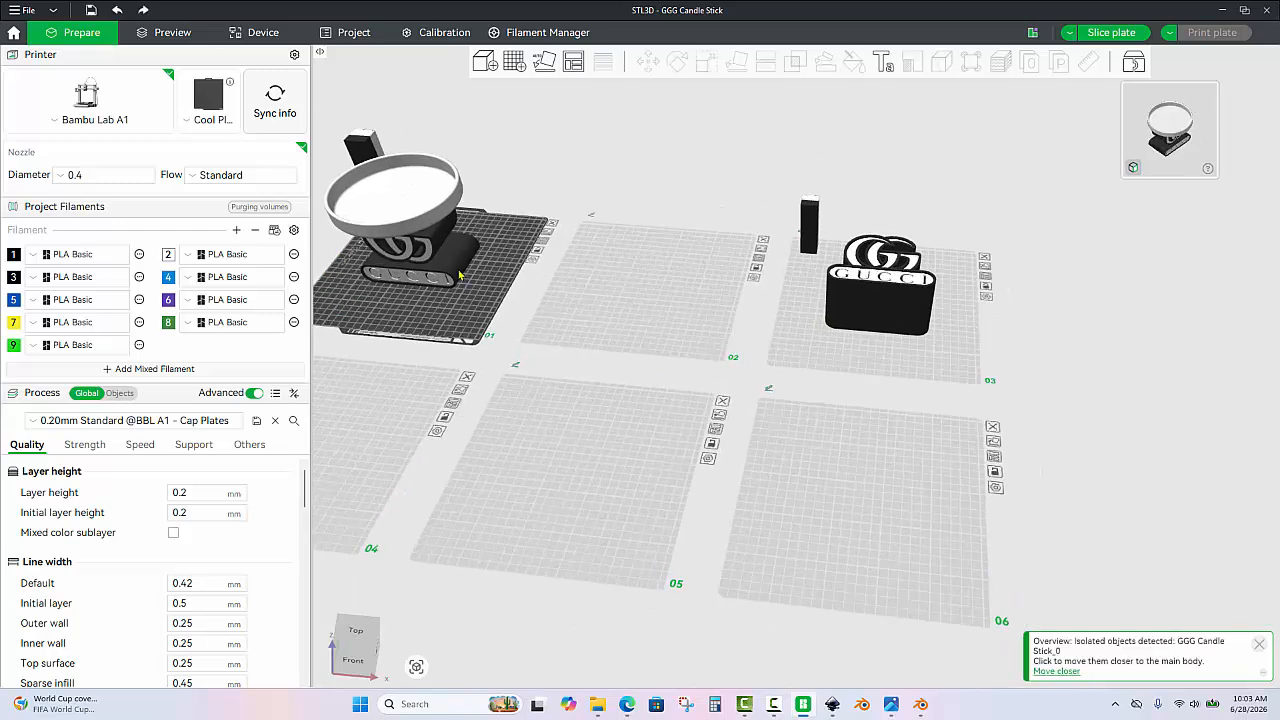
{"action": "key", "text": "Delete"}
Move the flat-lying Gucci logo object from plate 3 to plate 2 and make plate 2 active.
{"action": "right_click_drag", "start_coordinate": [694, 281], "coordinate": [684, 282]}
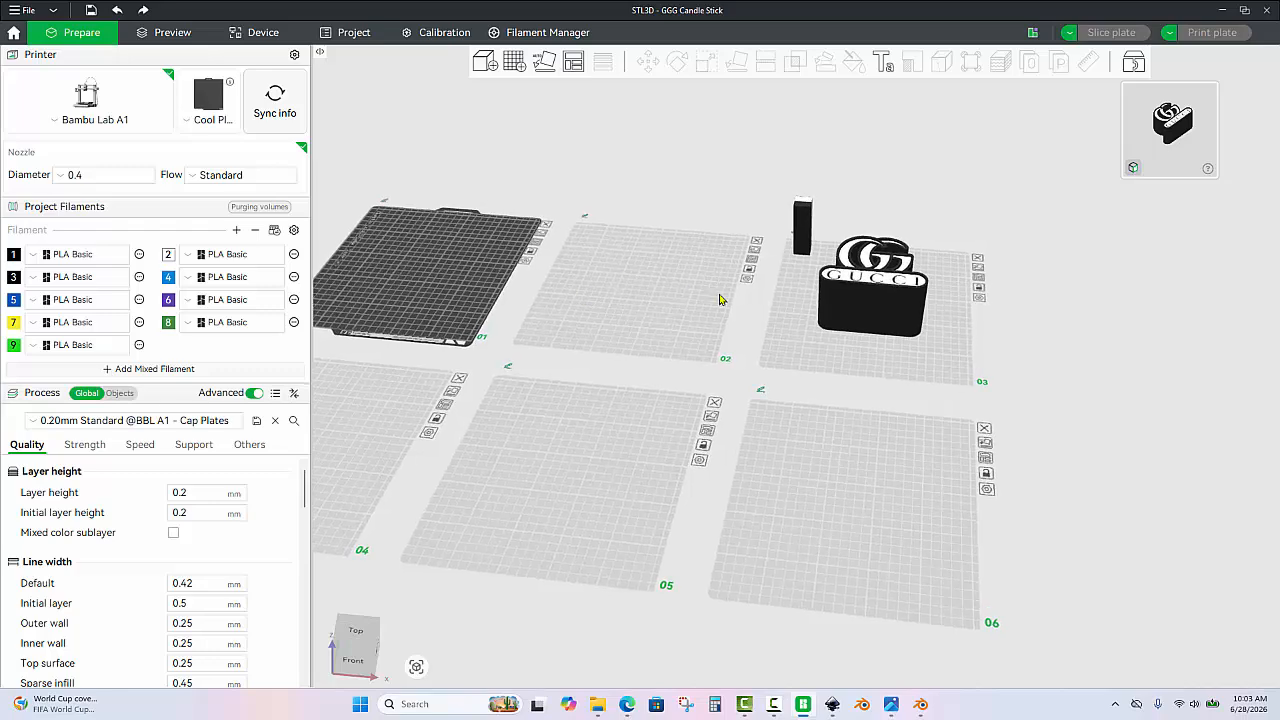
{"action": "scroll", "coordinate": [897, 333], "scroll_direction": "up", "scroll_amount": 4}
{"action": "scroll", "coordinate": [906, 306], "scroll_direction": "down", "scroll_amount": 4}
{"action": "left_click_drag", "start_coordinate": [905, 293], "coordinate": [620, 363]}
{"action": "left_click", "coordinate": [615, 341]}
Examine the Gucci logo object on plate 2 from several angles.
{"action": "scroll", "coordinate": [608, 310], "scroll_direction": "up", "scroll_amount": 6}
{"action": "right_click_drag", "start_coordinate": [606, 304], "coordinate": [1044, 461]}
{"action": "scroll", "coordinate": [956, 470], "scroll_direction": "up", "scroll_amount": 3}
{"action": "left_click_drag", "start_coordinate": [963, 480], "coordinate": [938, 466]}
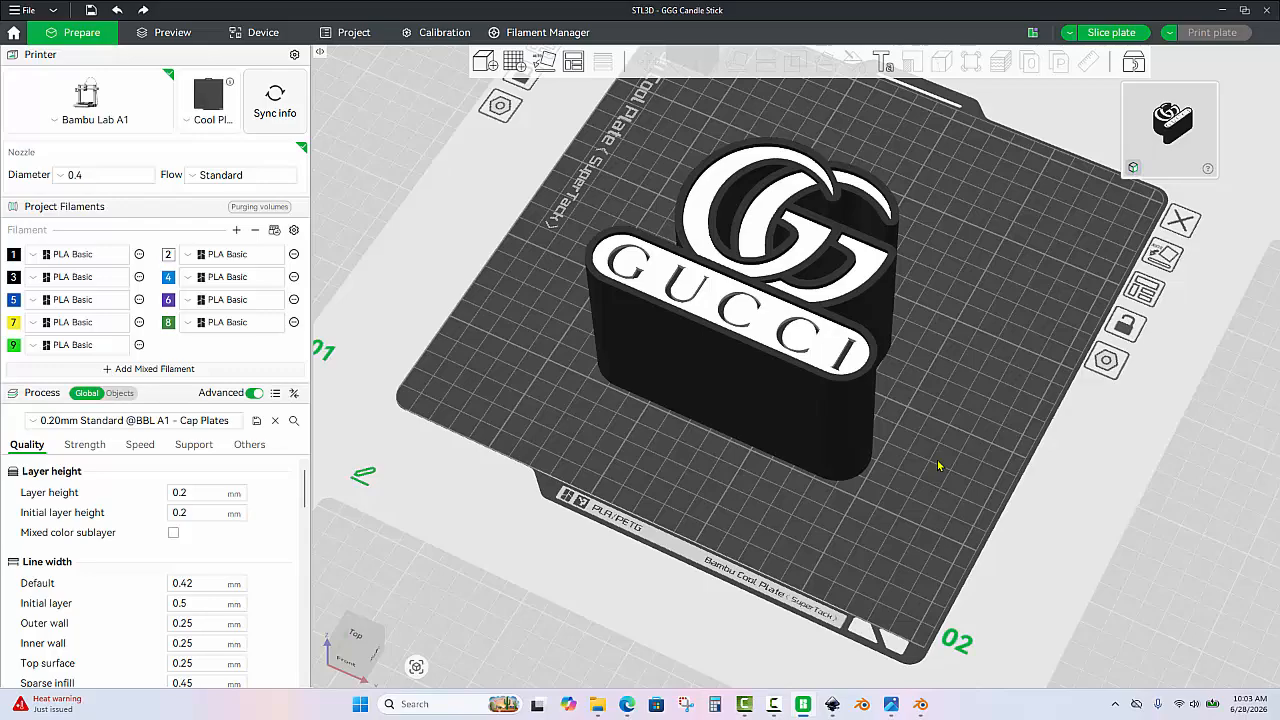
{"action": "left_click_drag", "start_coordinate": [938, 466], "coordinate": [971, 457]}
{"action": "scroll", "coordinate": [971, 450], "scroll_direction": "down", "scroll_amount": 2}
{"action": "scroll", "coordinate": [971, 449], "scroll_direction": "up", "scroll_amount": 1}
{"action": "right_click_drag", "start_coordinate": [883, 457], "coordinate": [893, 413]}
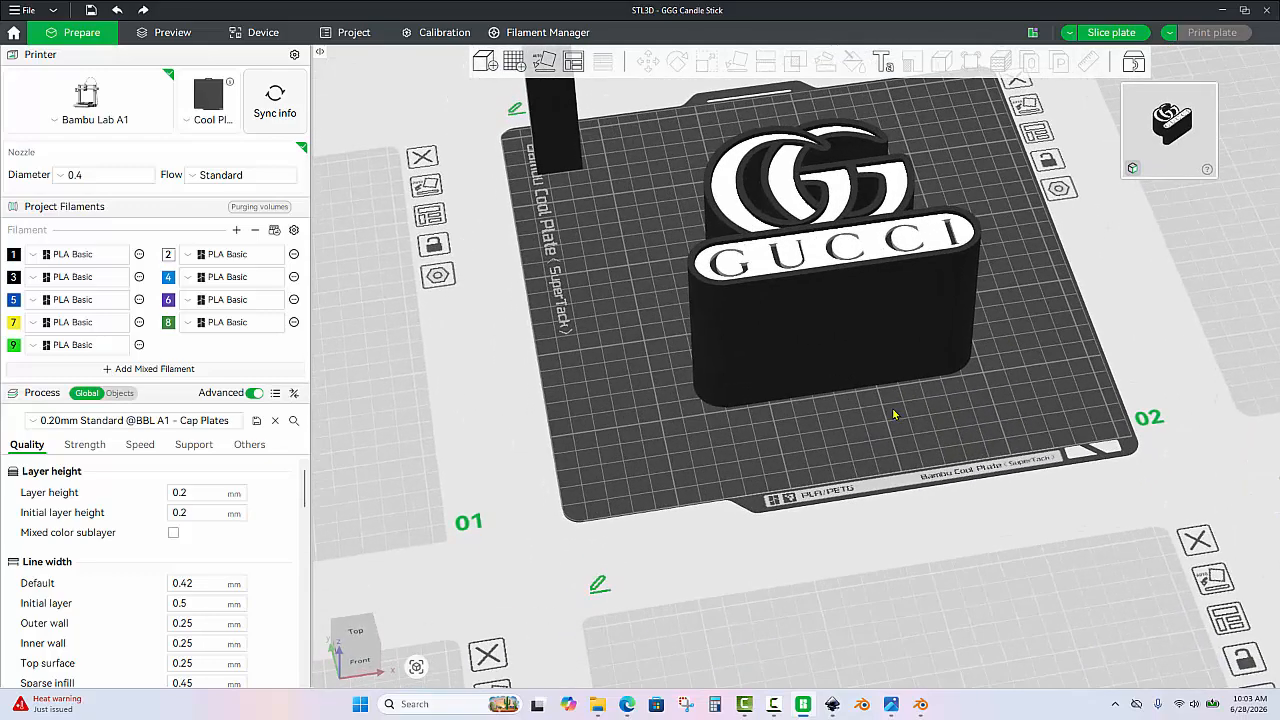
Scale the Gucci logo object uniformly to a Y size of 35 mm and deselect it.
{"action": "left_click", "coordinate": [868, 376]}
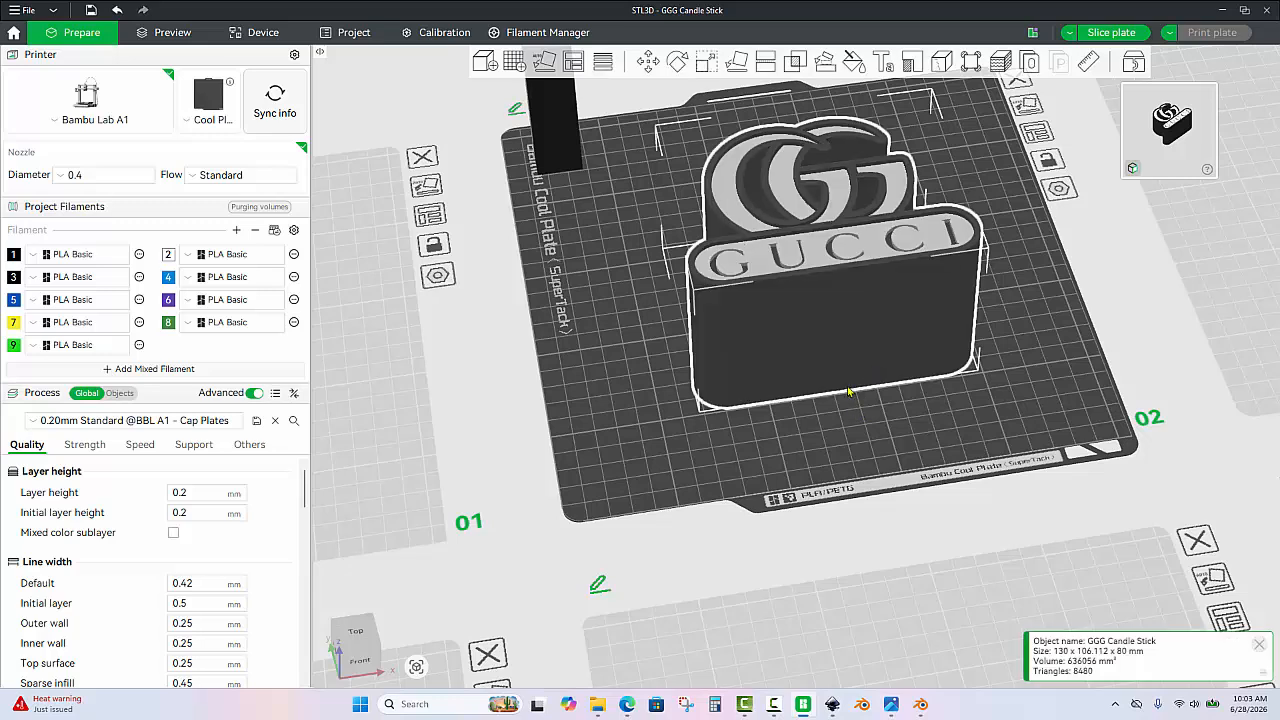
{"action": "left_click", "coordinate": [706, 62]}
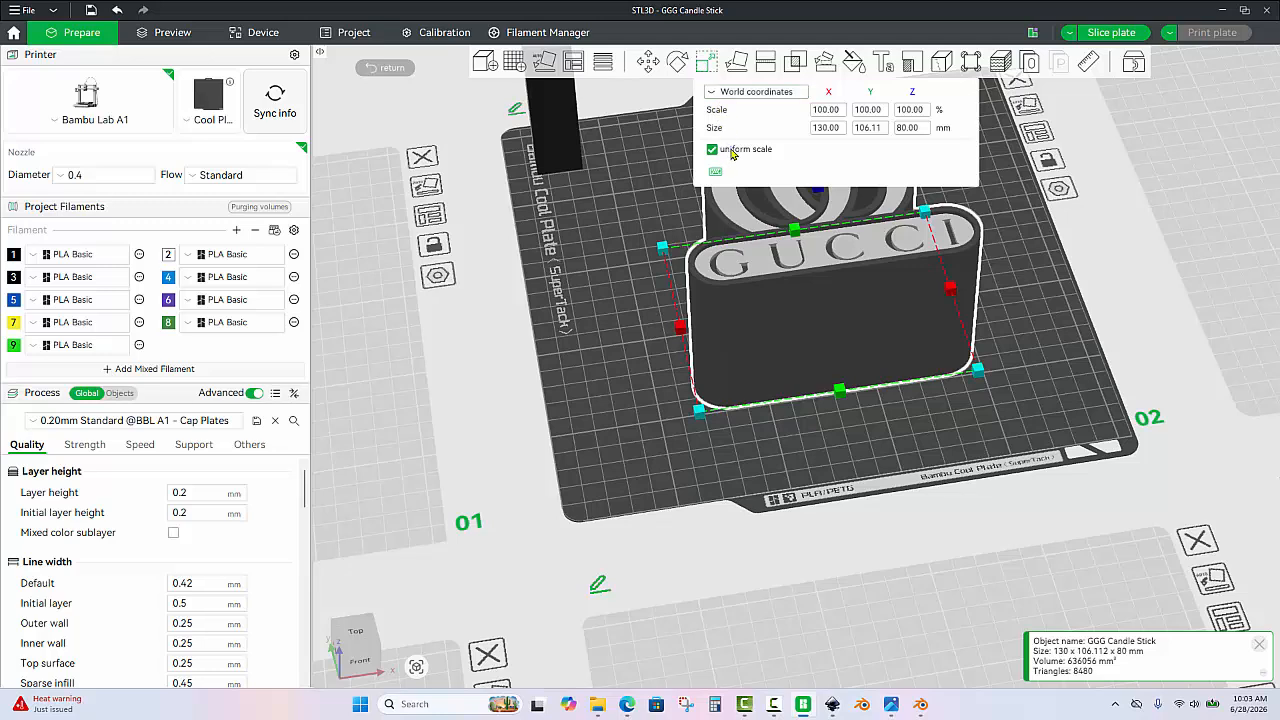
{"action": "left_click", "coordinate": [884, 130]}
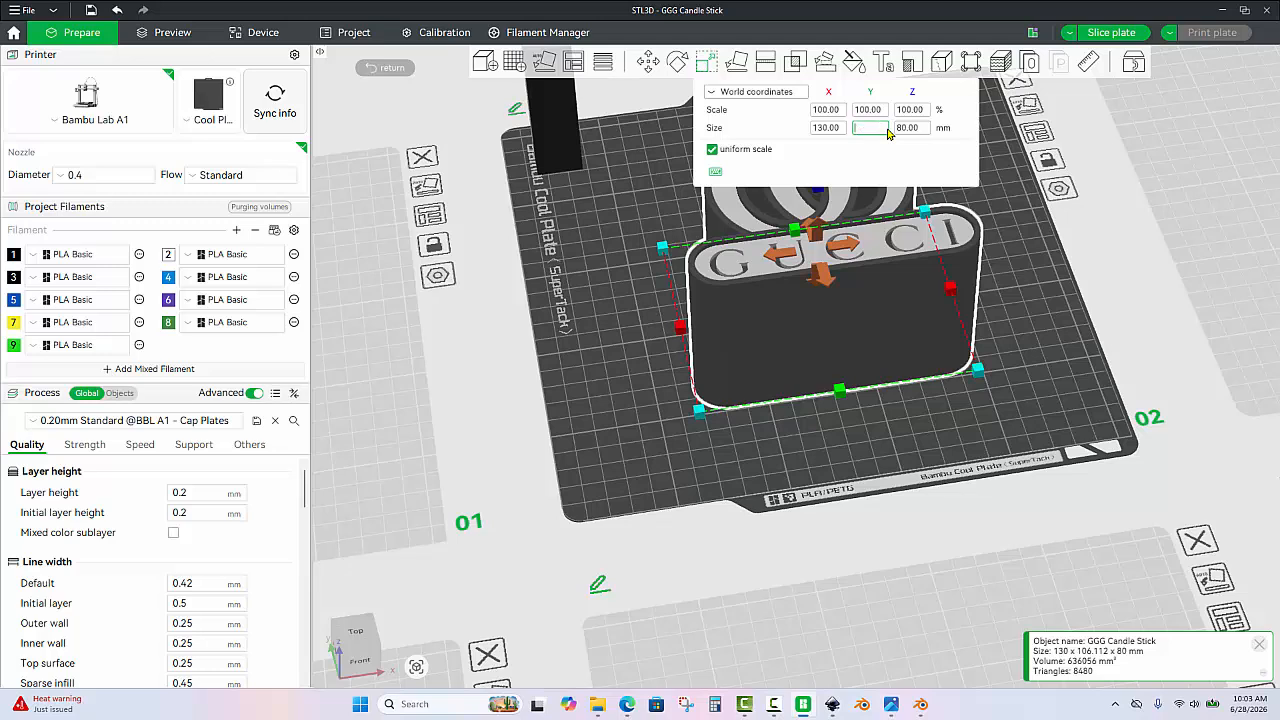
{"action": "type", "text": "35"}
{"action": "key", "text": "Return"}
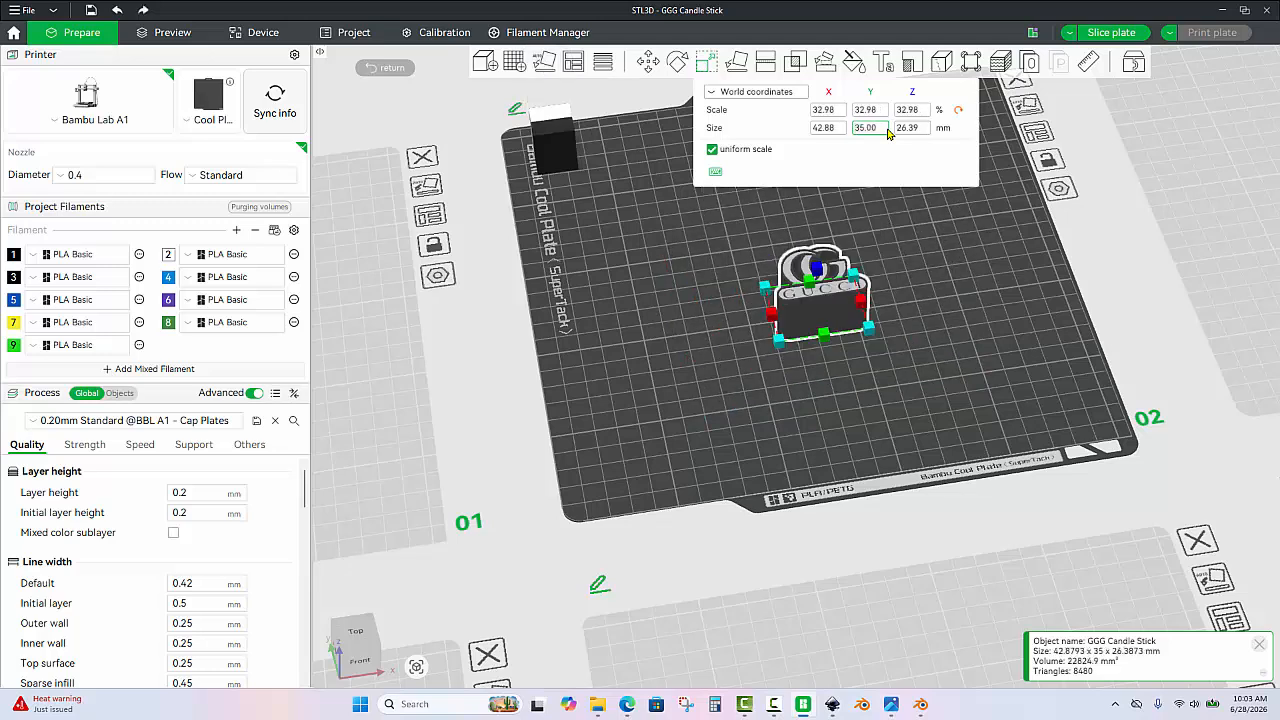
{"action": "left_click_drag", "start_coordinate": [922, 253], "coordinate": [917, 260]}
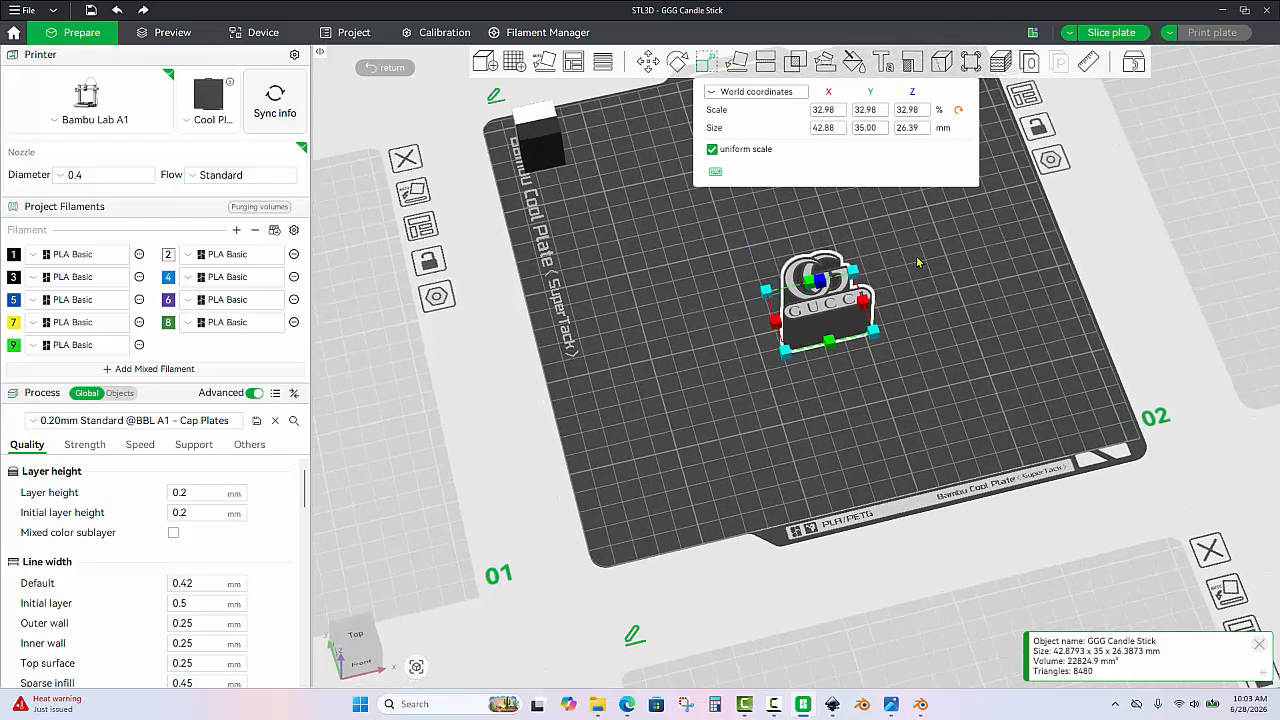
{"action": "left_click", "coordinate": [919, 261]}
Show the object list and review the individual parts of GGG Candle Stick on plate 2.
{"action": "scroll", "coordinate": [915, 240], "scroll_direction": "up", "scroll_amount": 6}
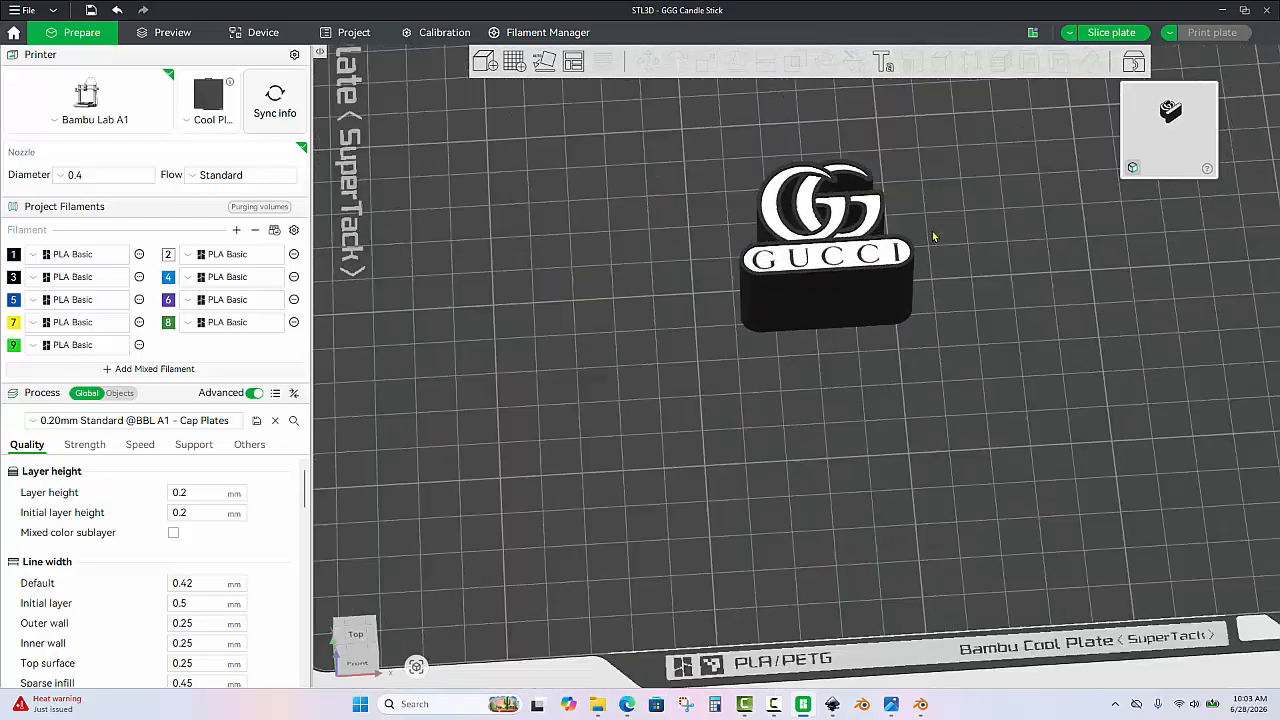
{"action": "scroll", "coordinate": [910, 165], "scroll_direction": "up", "scroll_amount": 5}
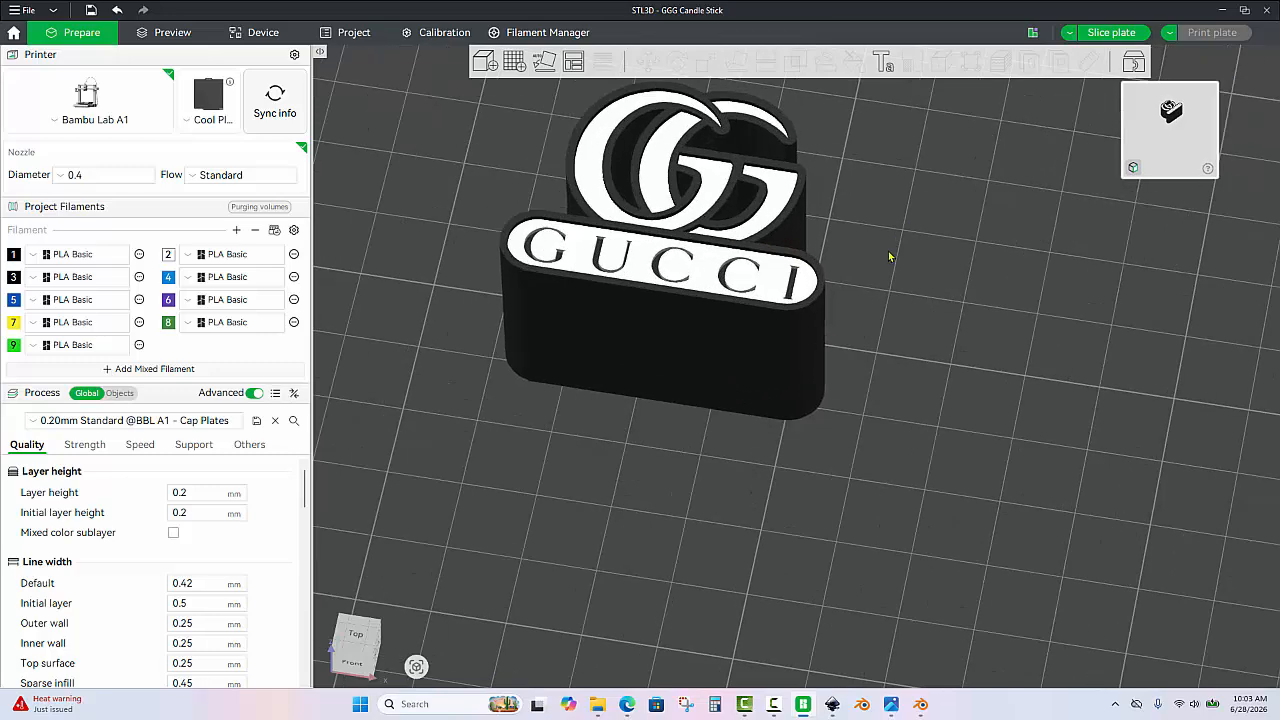
{"action": "left_click_drag", "start_coordinate": [891, 257], "coordinate": [835, 356]}
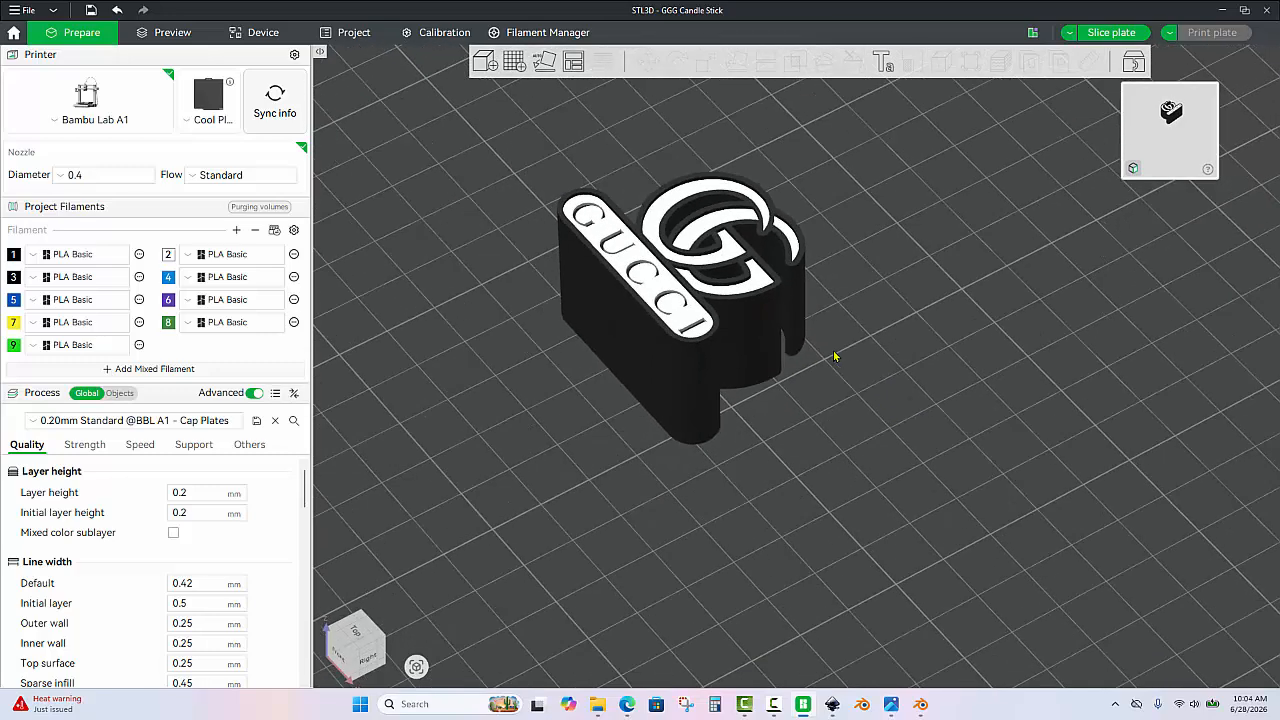
{"action": "left_click", "coordinate": [120, 392]}
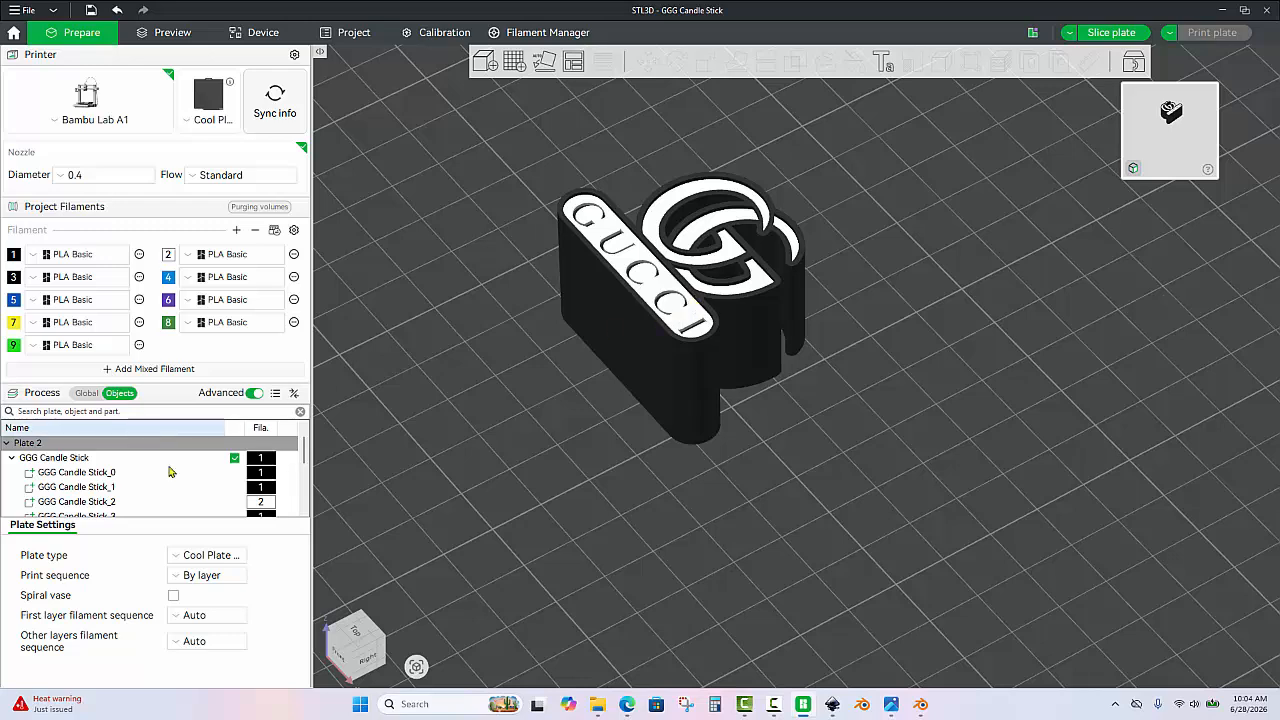
{"action": "scroll", "coordinate": [150, 466], "scroll_direction": "down", "scroll_amount": 3}
{"action": "scroll", "coordinate": [116, 471], "scroll_direction": "up", "scroll_amount": 4}
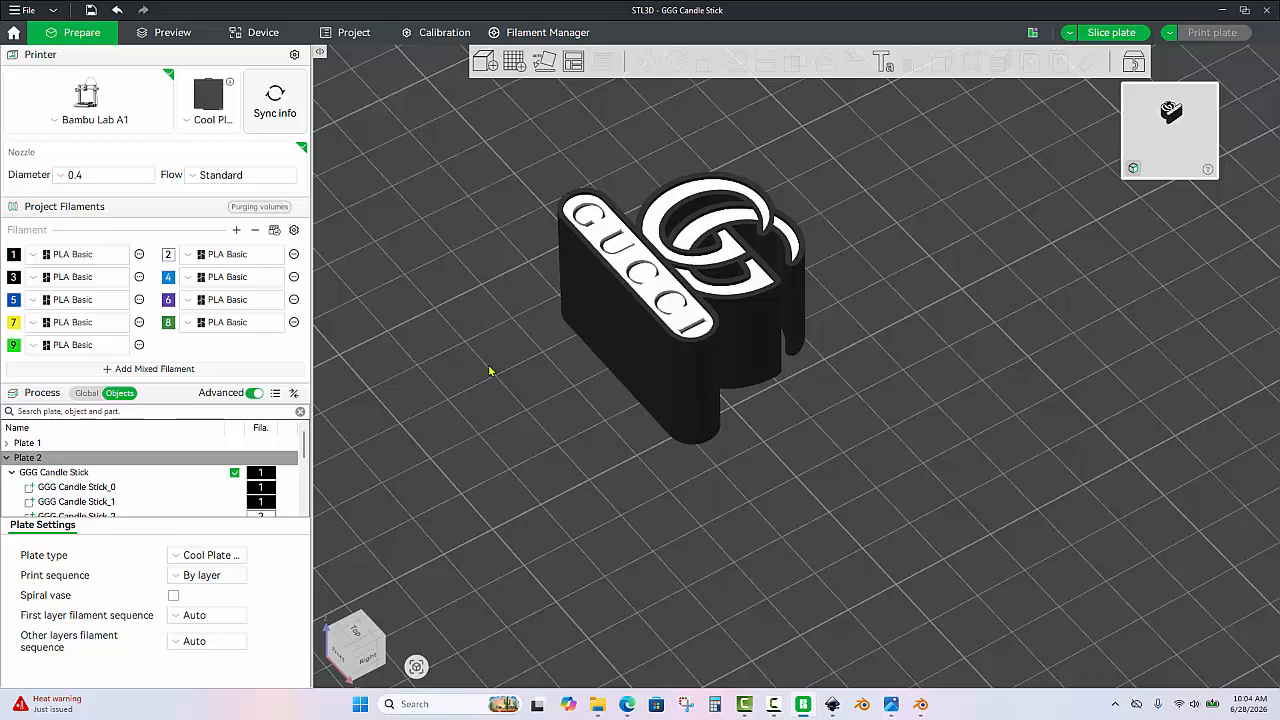
{"action": "scroll", "coordinate": [488, 316], "scroll_direction": "down", "scroll_amount": 1}
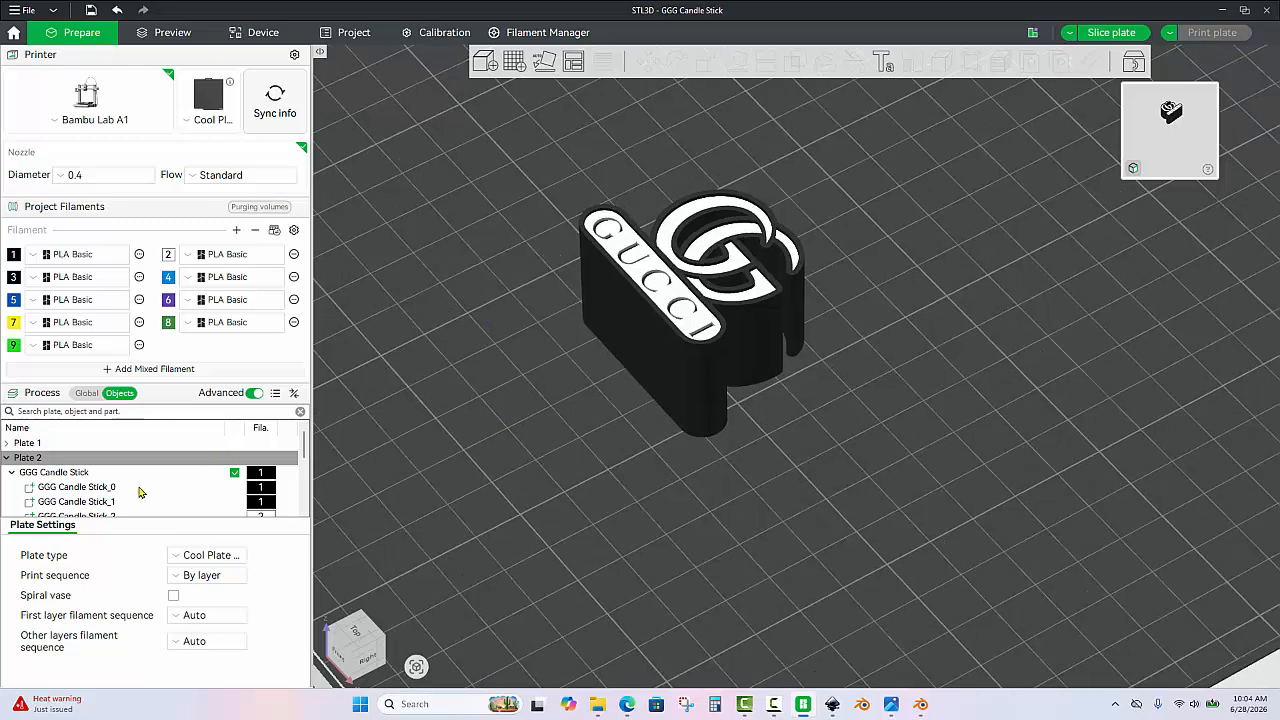
{"action": "scroll", "coordinate": [140, 491], "scroll_direction": "down", "scroll_amount": 1}
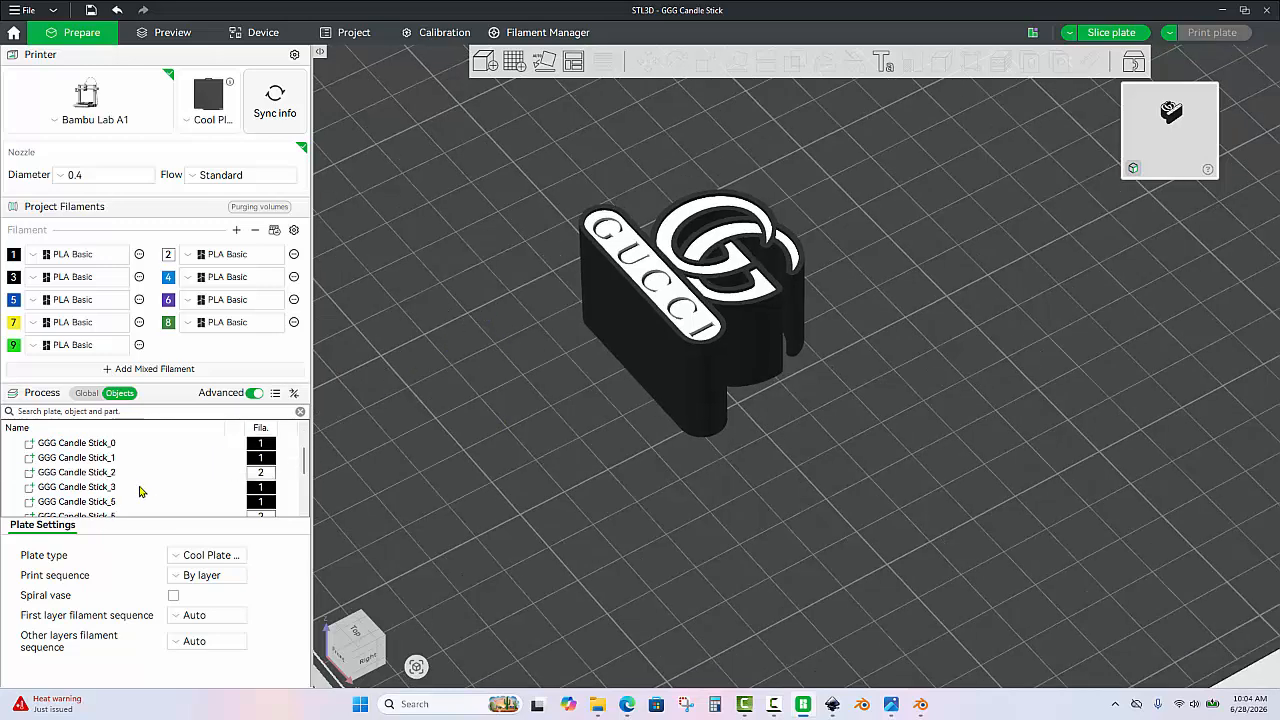
Turn off uniform scaling for the part GGG Candle Stick_0 and set its Z size to 1 mm.
{"action": "left_click", "coordinate": [619, 318]}
{"action": "left_click", "coordinate": [98, 458]}
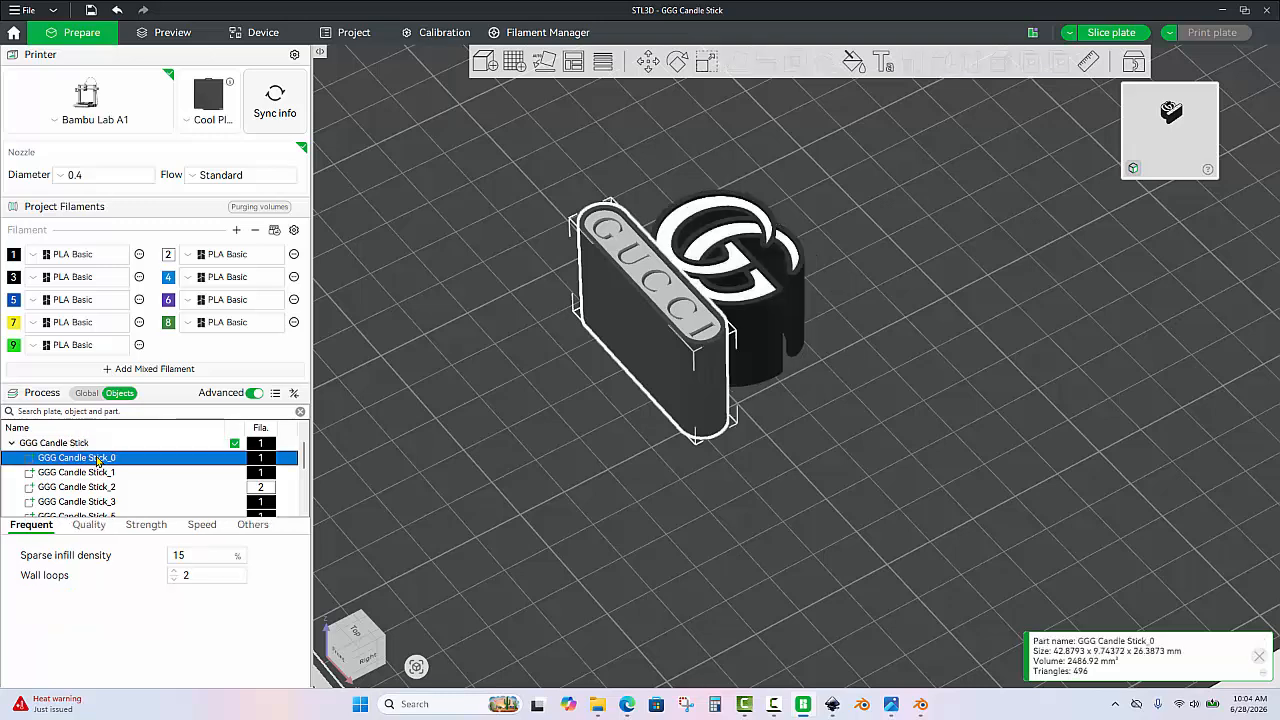
{"action": "left_click", "coordinate": [706, 62]}
{"action": "left_click", "coordinate": [713, 149]}
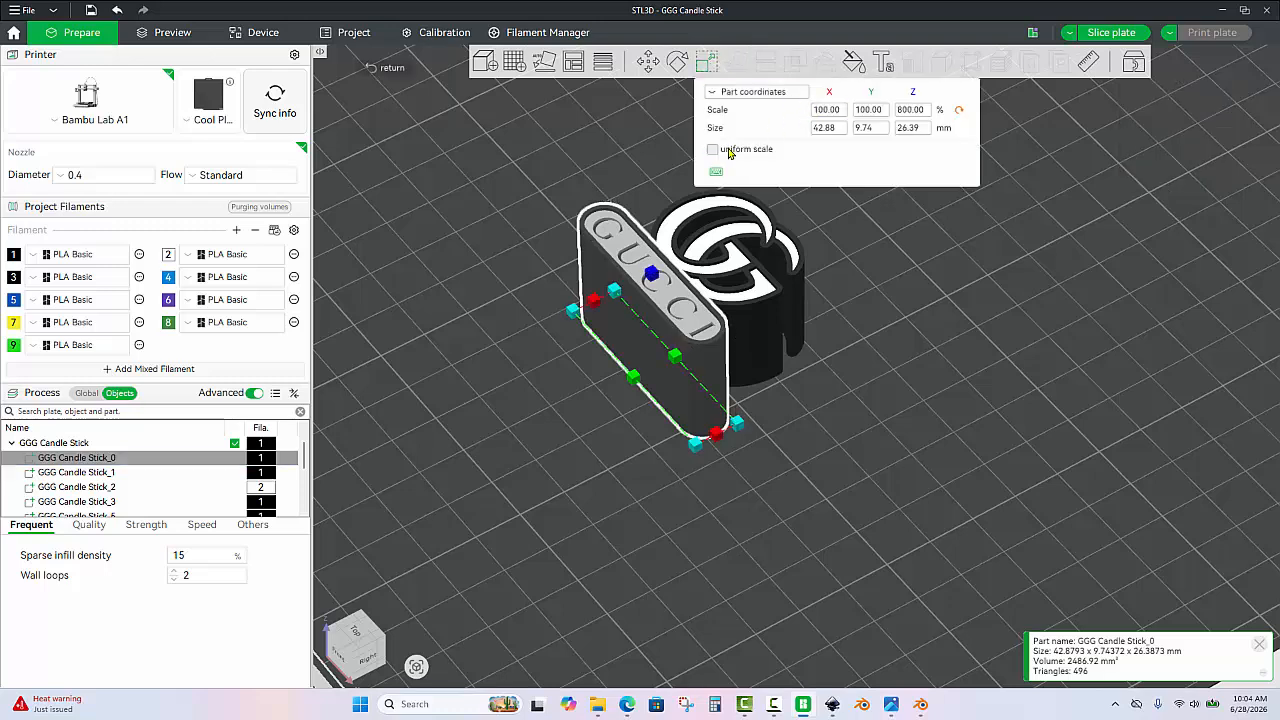
{"action": "left_click", "coordinate": [924, 128]}
{"action": "key", "text": "BackSpace"}
{"action": "key", "text": "BackSpace"}
{"action": "key", "text": "BackSpace"}
{"action": "key", "text": "BackSpace"}
{"action": "key", "text": "BackSpace"}
{"action": "type", "text": "1"}
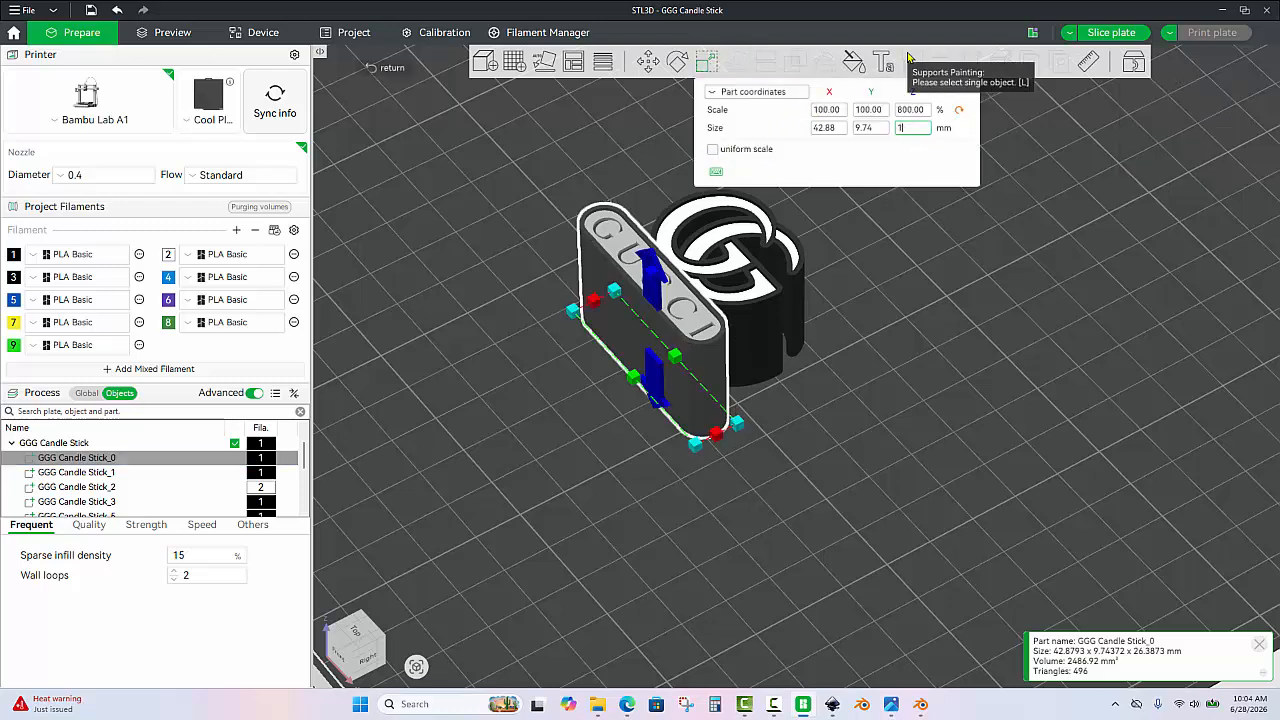
{"action": "key", "text": "Return"}
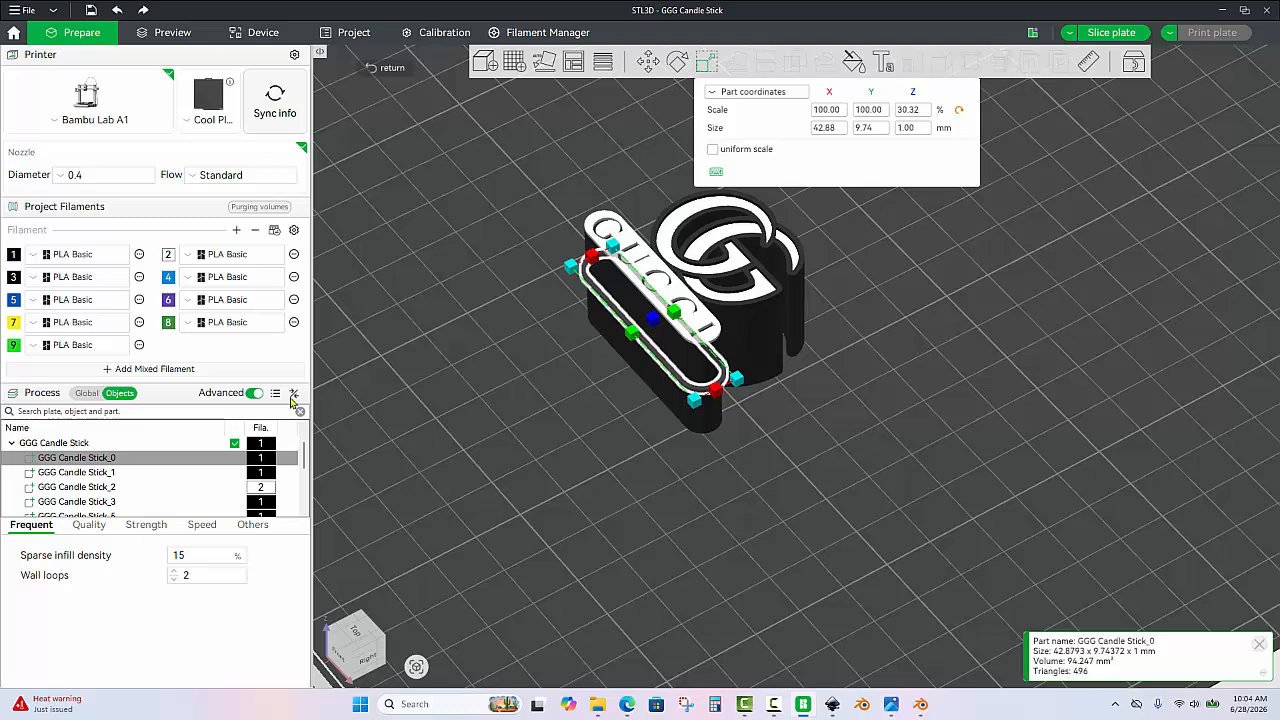
Set the Z size of the part GGG Candle Stick_1 to 1 mm.
{"action": "left_click", "coordinate": [155, 479]}
{"action": "left_click", "coordinate": [928, 130]}
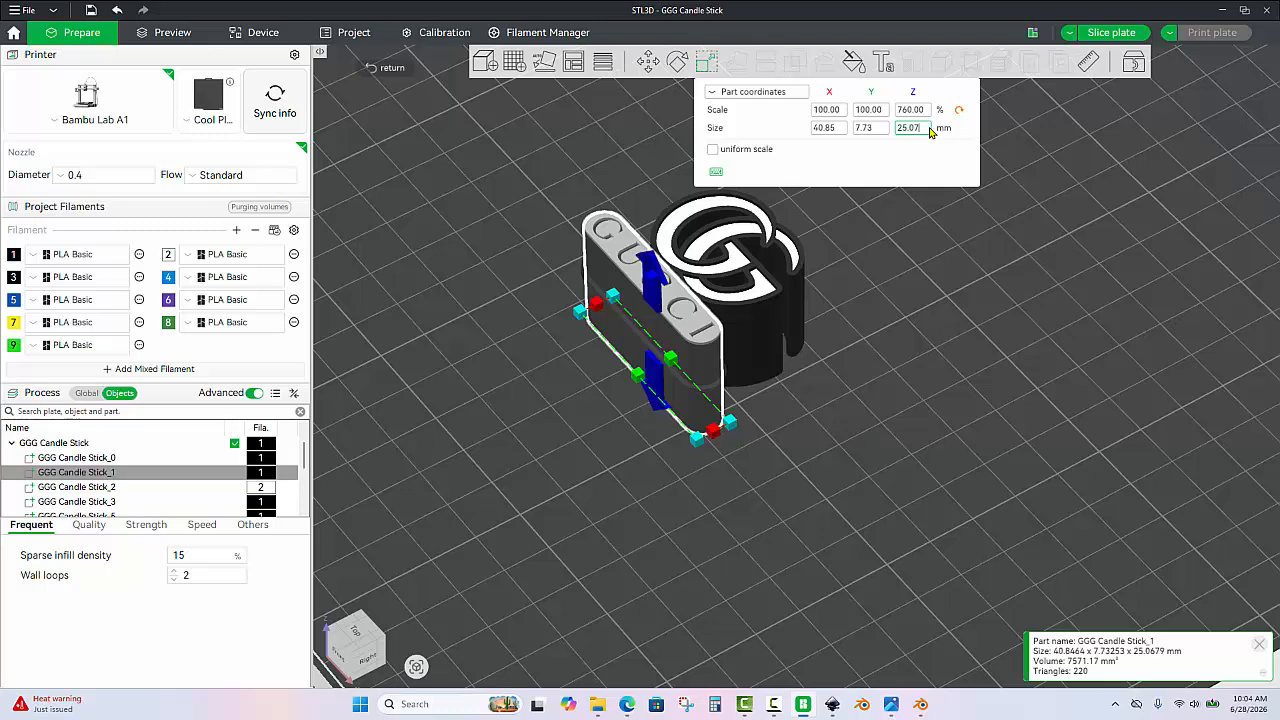
{"action": "key", "text": "BackSpace"}
{"action": "key", "text": "BackSpace"}
{"action": "key", "text": "BackSpace"}
{"action": "key", "text": "BackSpace"}
{"action": "key", "text": "BackSpace"}
{"action": "type", "text": "1"}
{"action": "key", "text": "Return"}
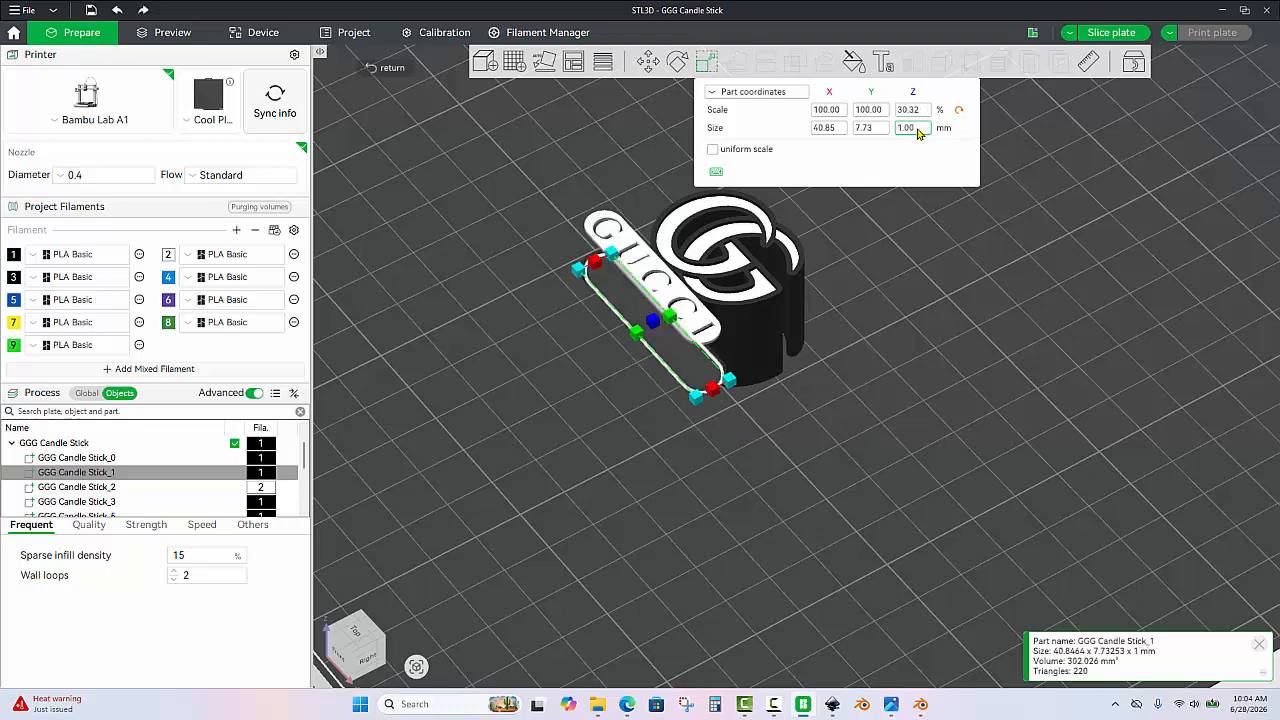
Set the Z size of the white lettering part GGG Candle Stick_2 to 1 mm.
{"action": "left_click", "coordinate": [133, 488]}
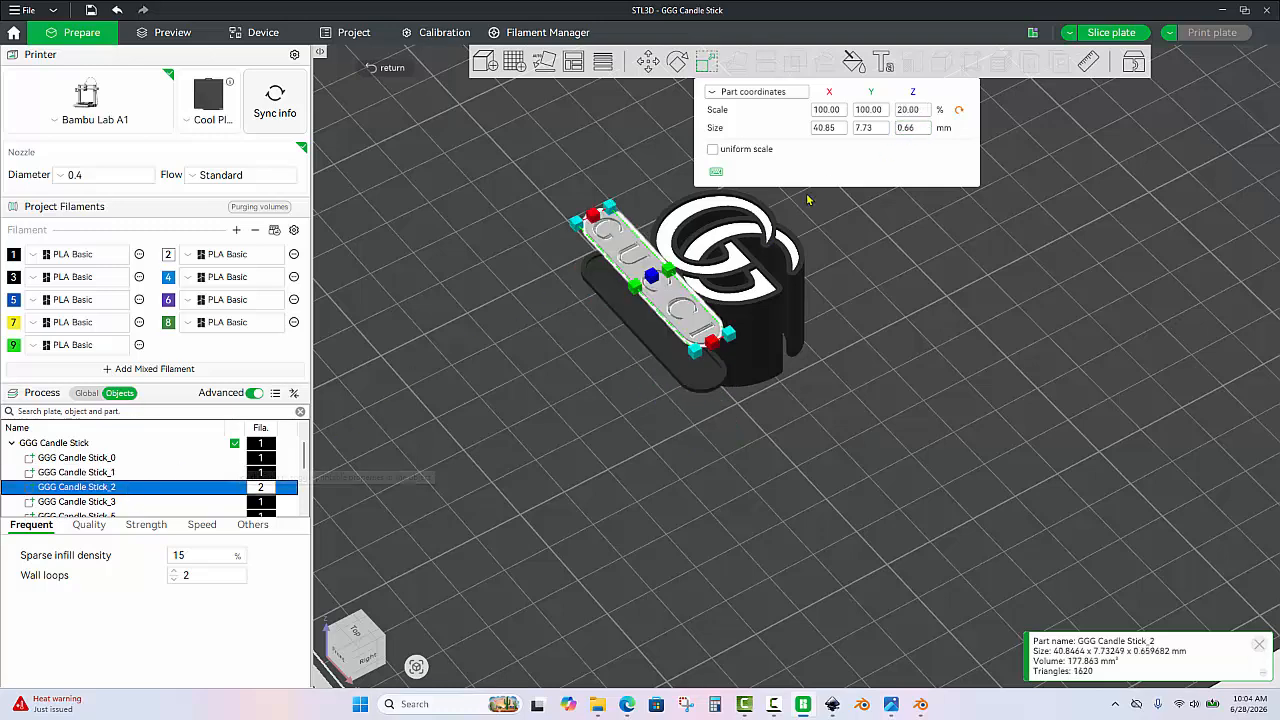
{"action": "left_click", "coordinate": [926, 130]}
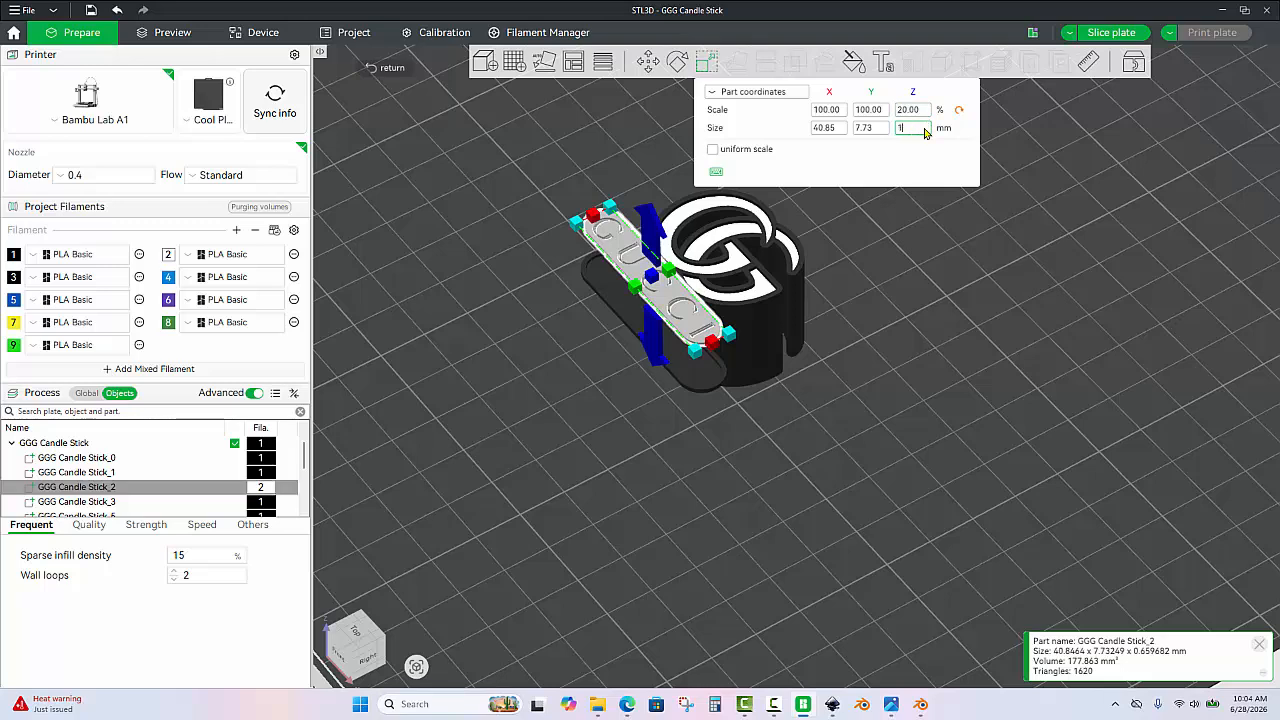
{"action": "type", "text": "1"}
{"action": "key", "text": "Return"}
Set the Z size of the part GGG Candle Stick_3 to 1 mm.
{"action": "scroll", "coordinate": [217, 491], "scroll_direction": "down", "scroll_amount": 2}
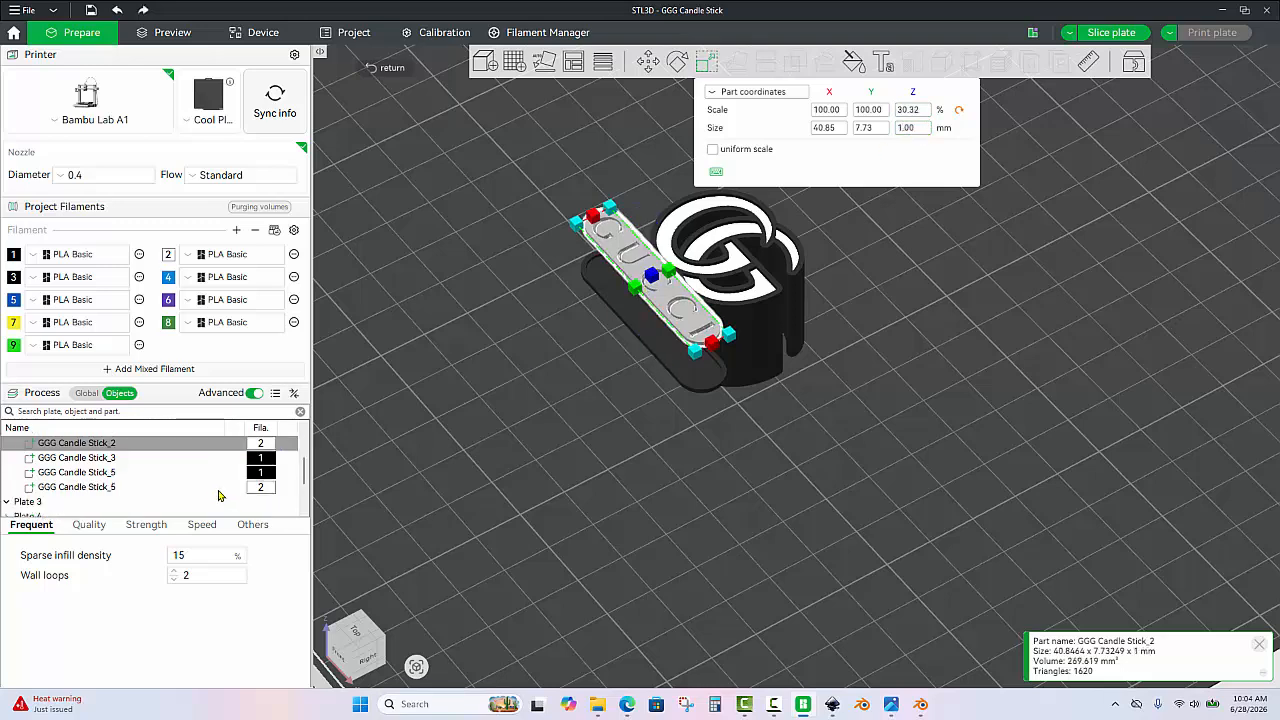
{"action": "left_click", "coordinate": [127, 460]}
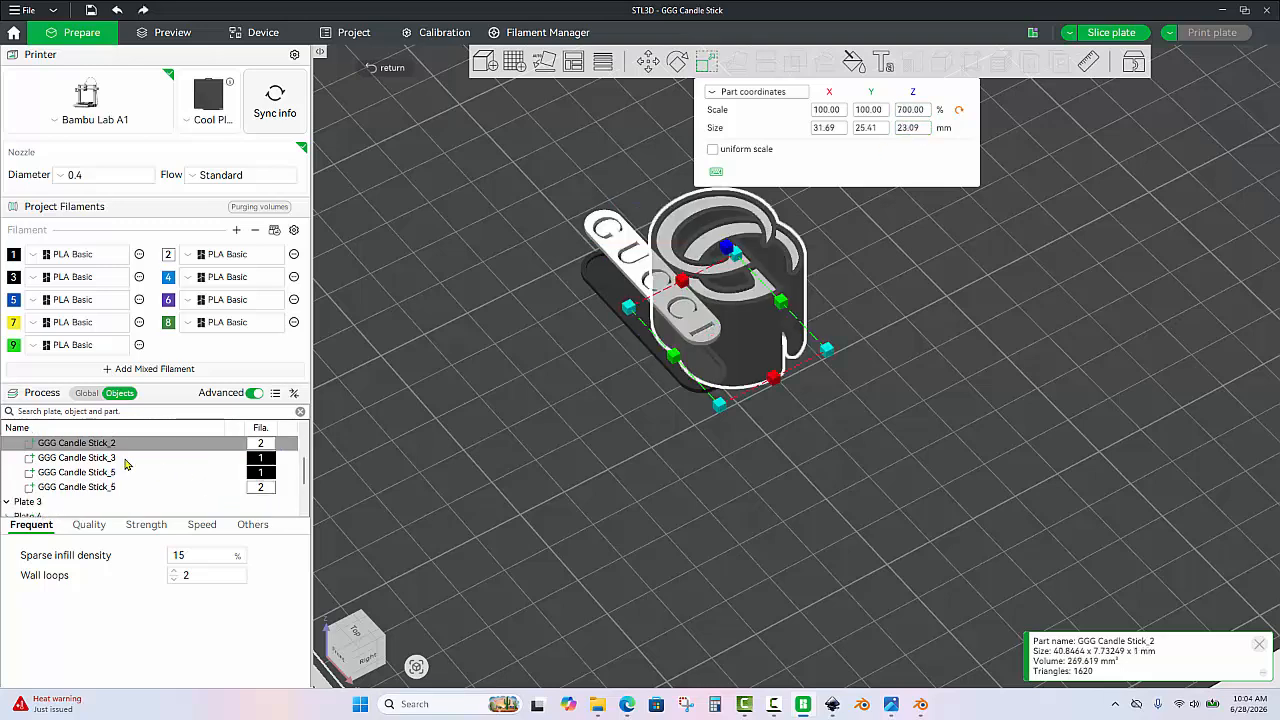
{"action": "left_click", "coordinate": [926, 130]}
{"action": "type", "text": "1"}
{"action": "key", "text": "Return"}
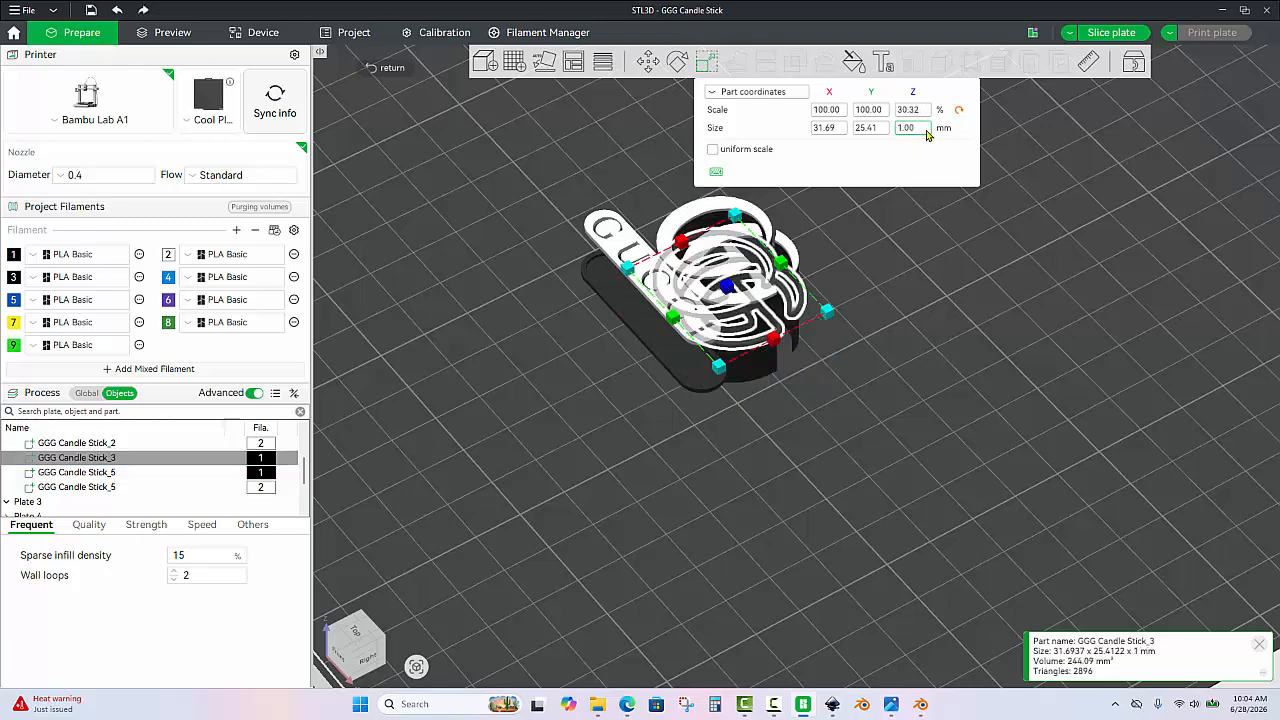
Set the Z size of the black part GGG Candle Stick_5 to 1 mm.
{"action": "left_click", "coordinate": [124, 479]}
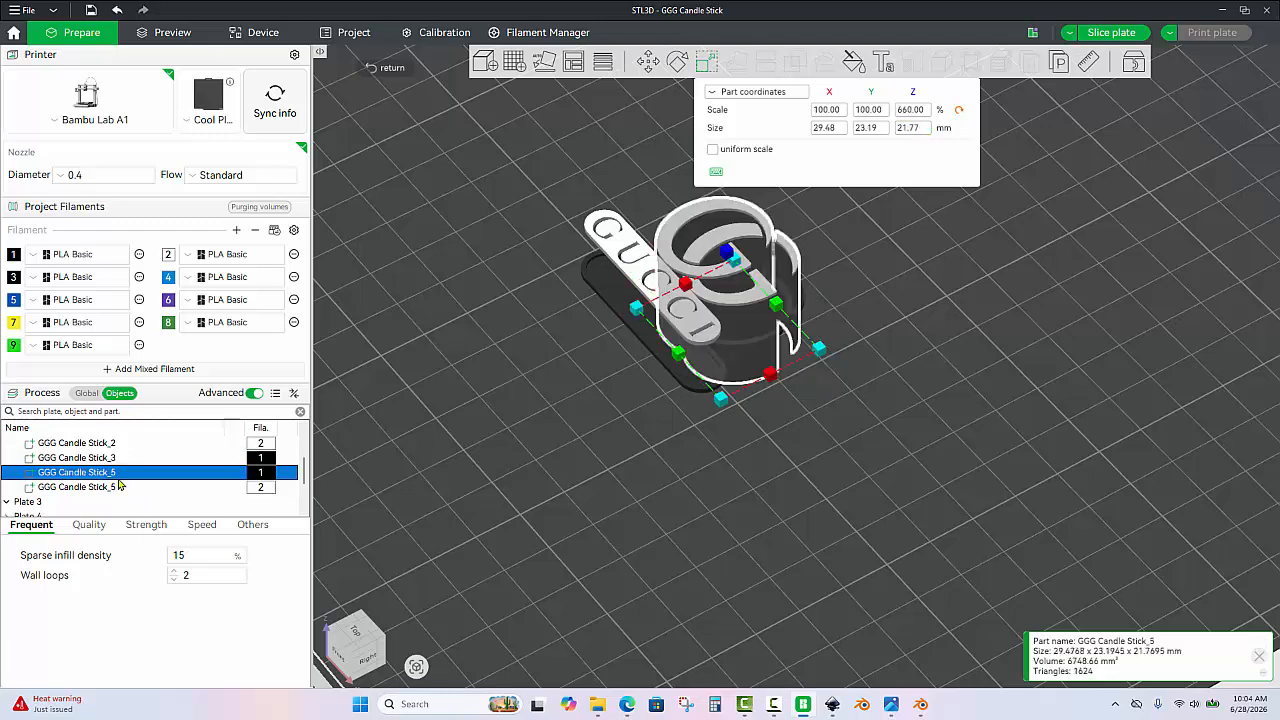
{"action": "left_click", "coordinate": [926, 130]}
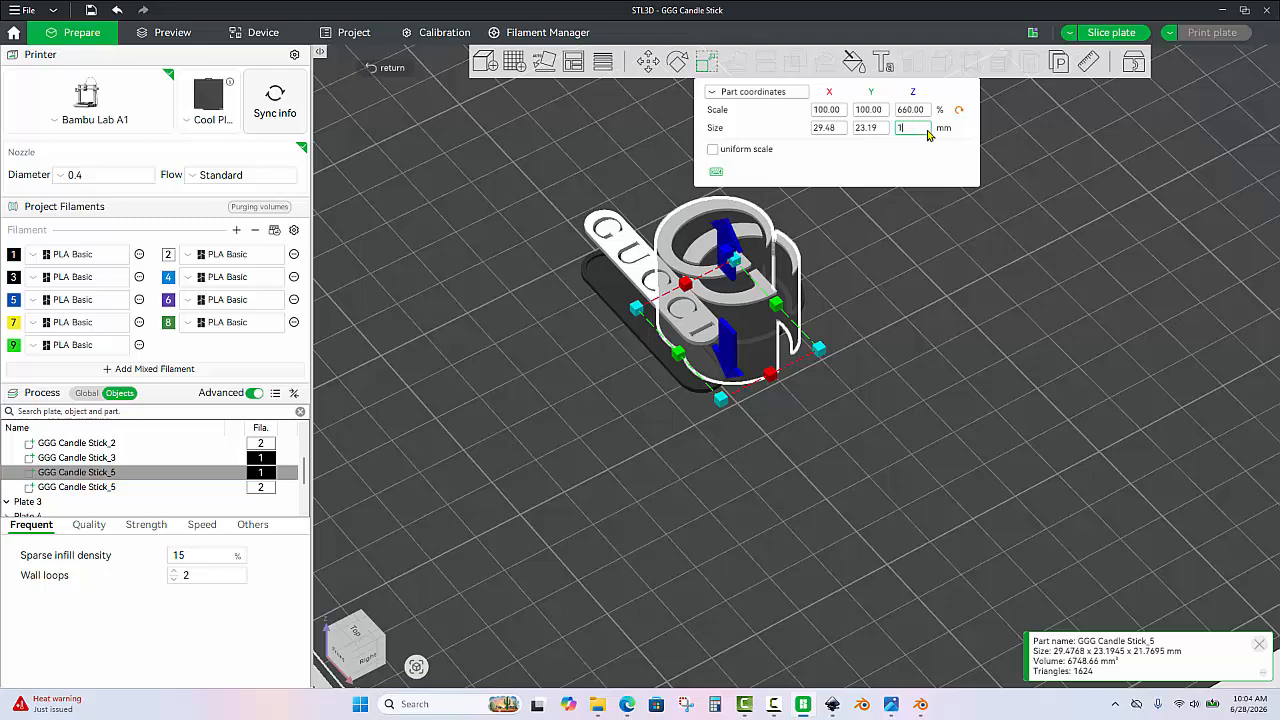
{"action": "type", "text": "1"}
{"action": "key", "text": "Return"}
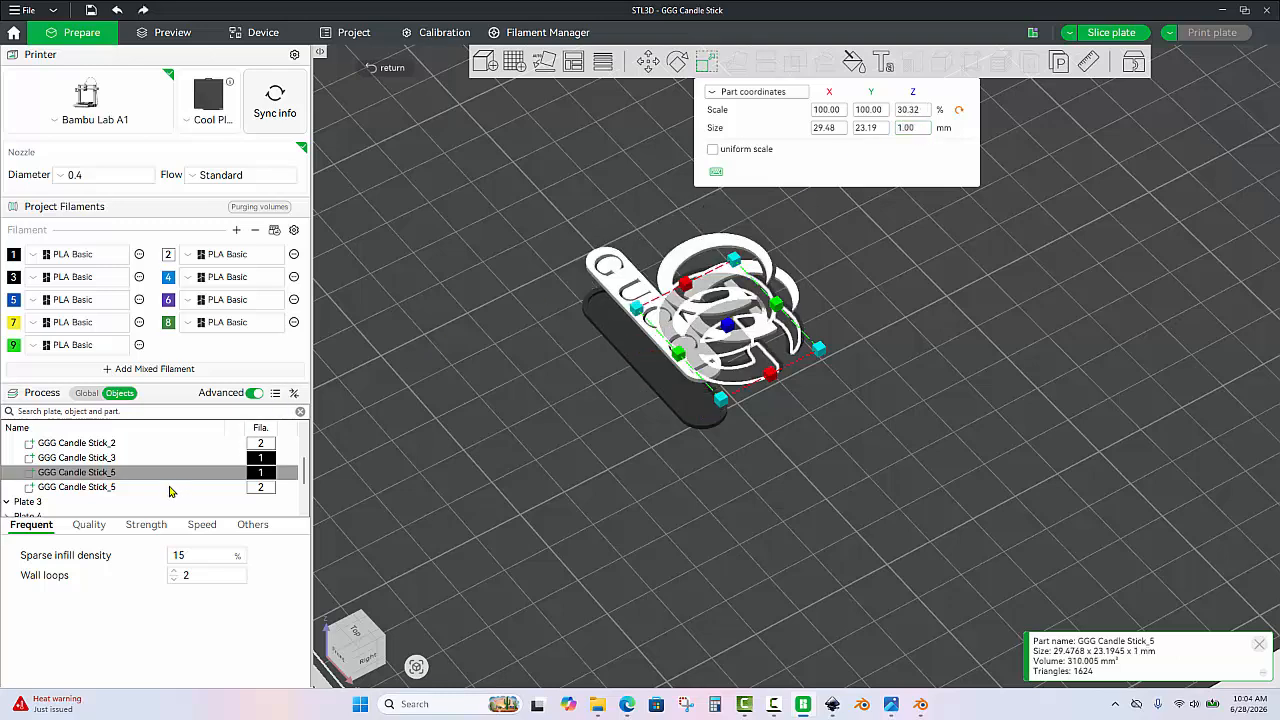
Set the Z size of the white part GGG Candle Stick_5 to 1 mm.
{"action": "left_click", "coordinate": [170, 491]}
{"action": "left_click", "coordinate": [919, 130]}
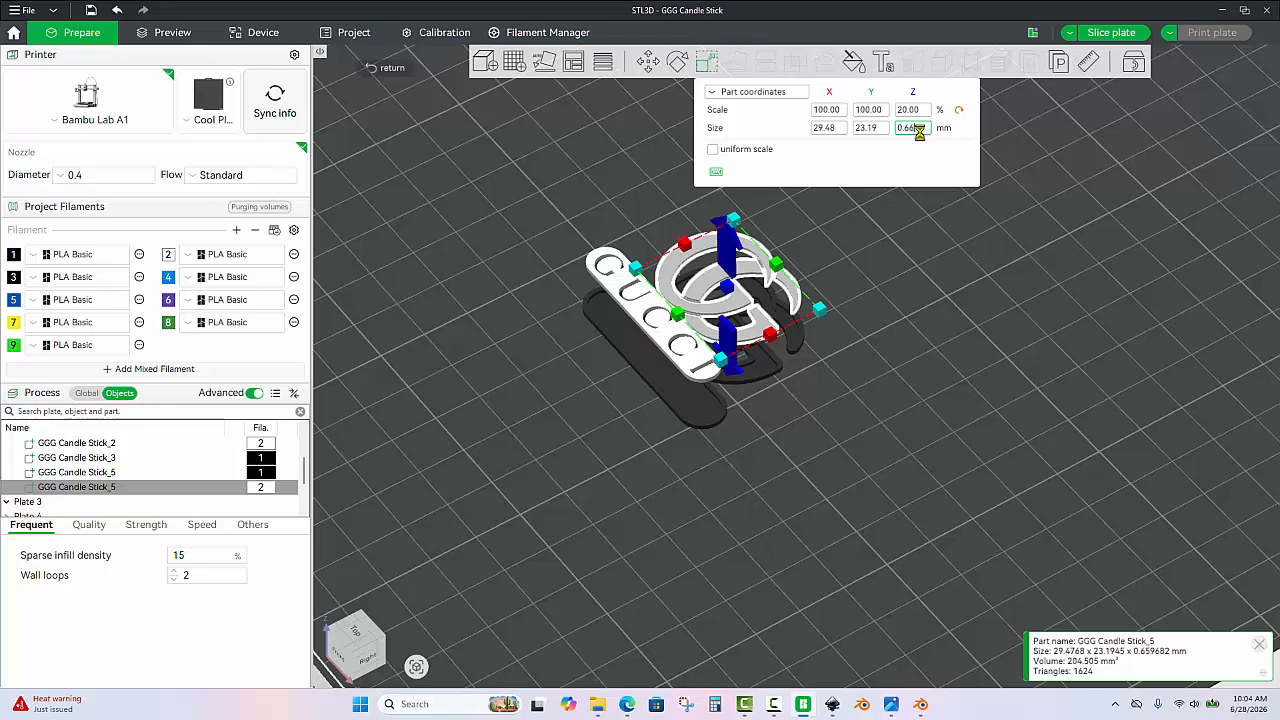
{"action": "key", "text": "Return"}
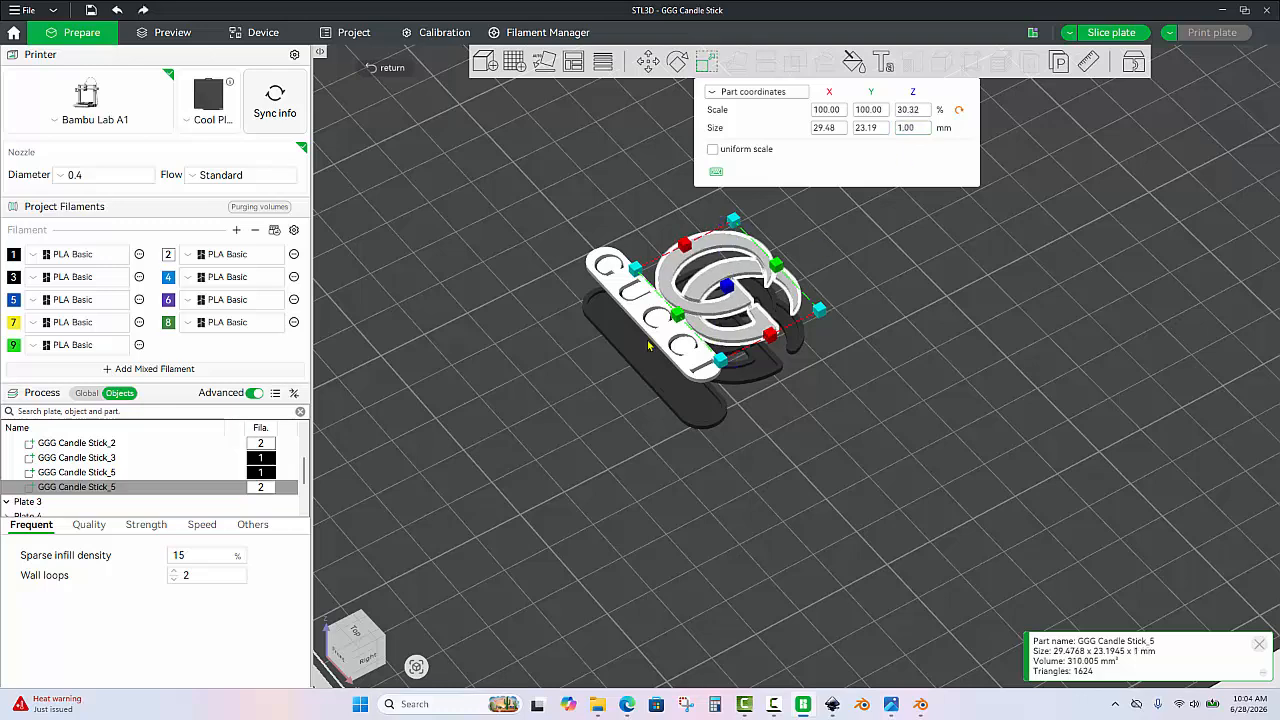
Move the part GGG Candle Stick_0 to a Z position of 0.5 mm in world coordinates.
{"action": "scroll", "coordinate": [142, 468], "scroll_direction": "up", "scroll_amount": 3}
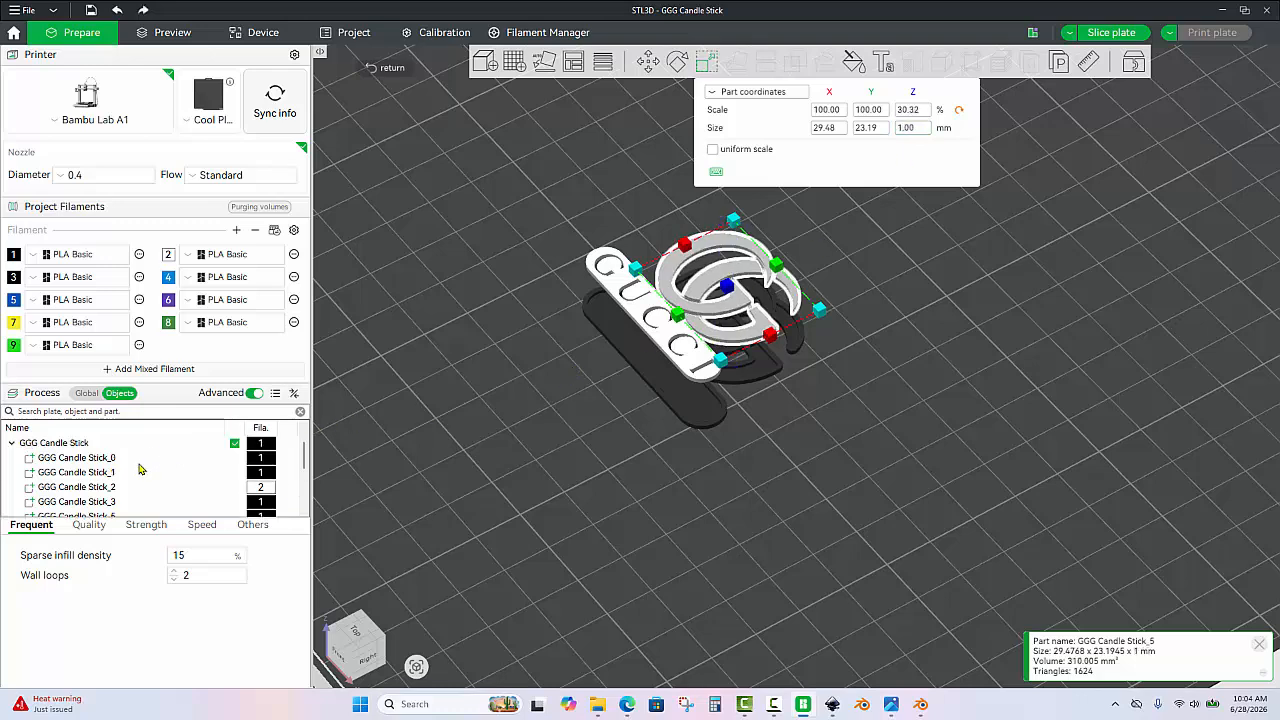
{"action": "left_click", "coordinate": [119, 457]}
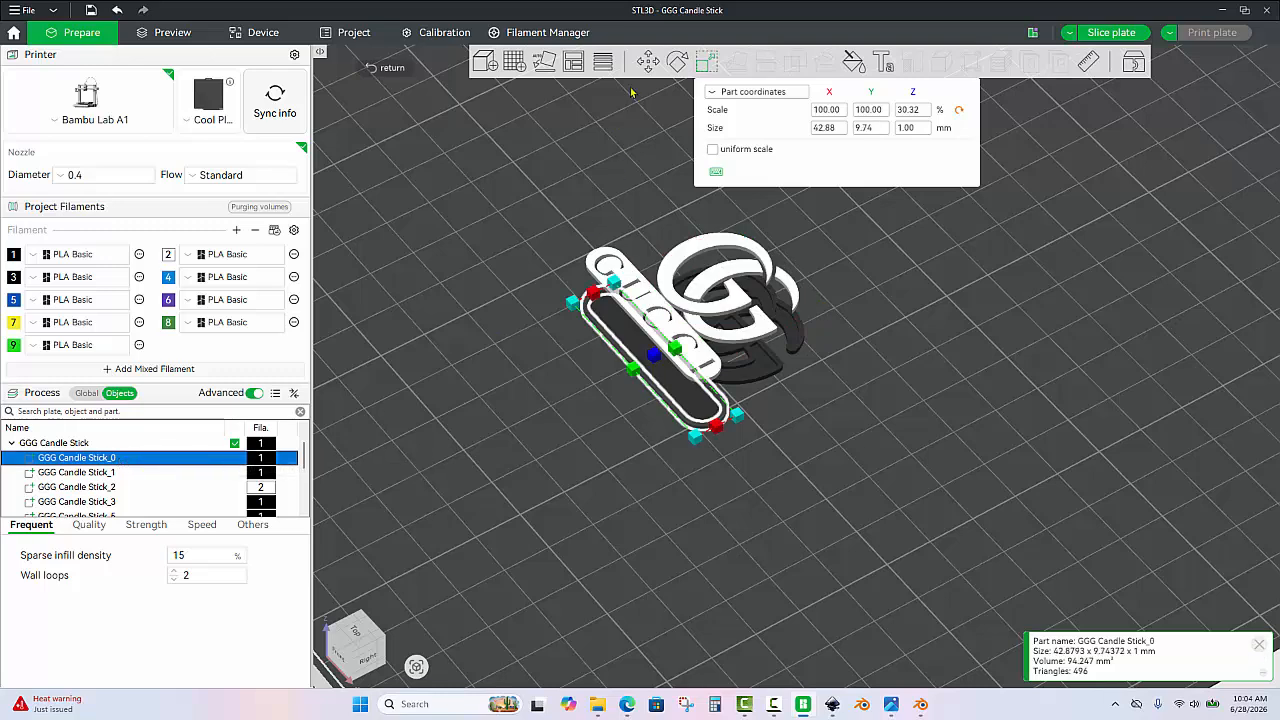
{"action": "left_click", "coordinate": [648, 62]}
{"action": "left_click", "coordinate": [1024, 110]}
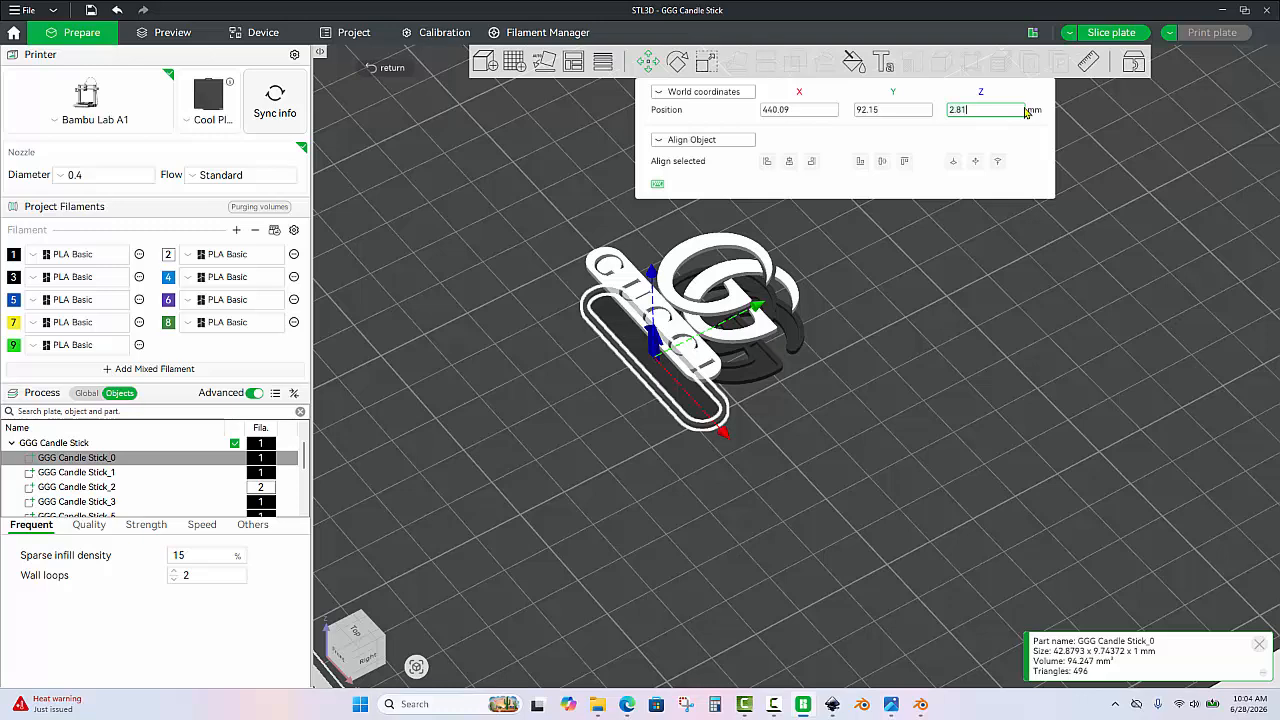
{"action": "type", "text": ".5"}
{"action": "key", "text": "Return"}
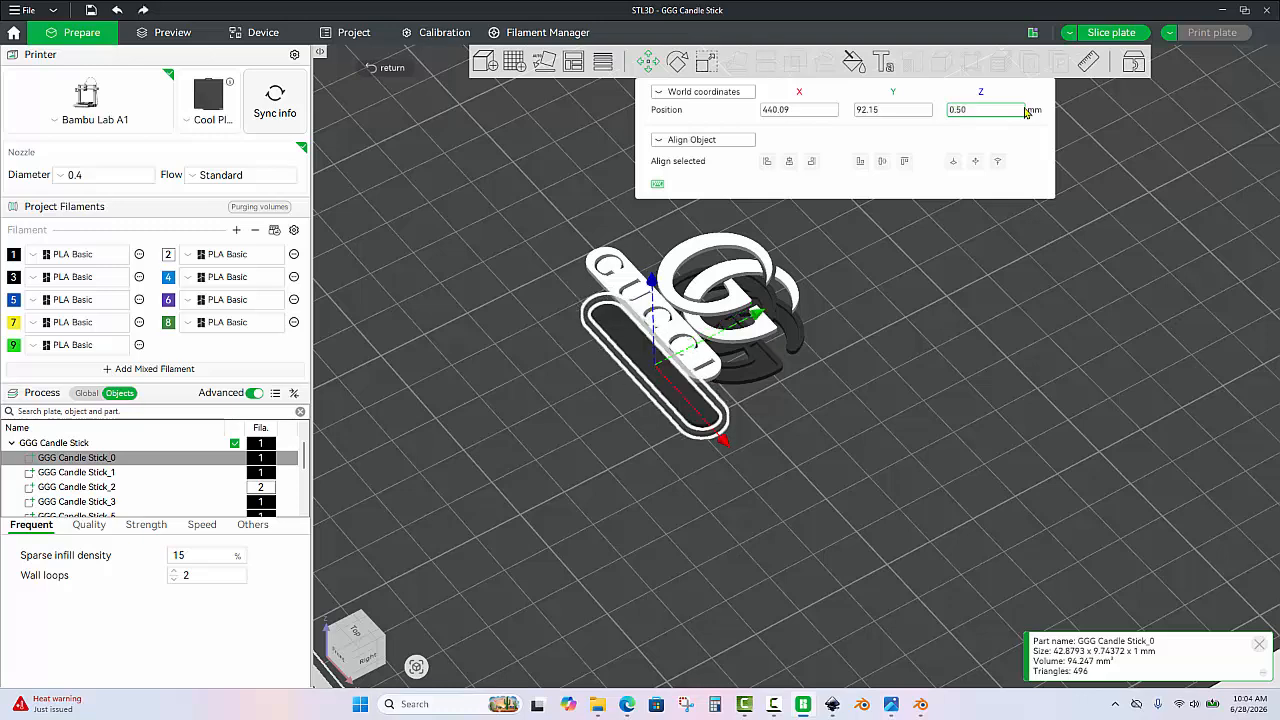
Set the Z position of the part GGG Candle Stick_1 to 0.5 mm.
{"action": "left_click", "coordinate": [95, 473]}
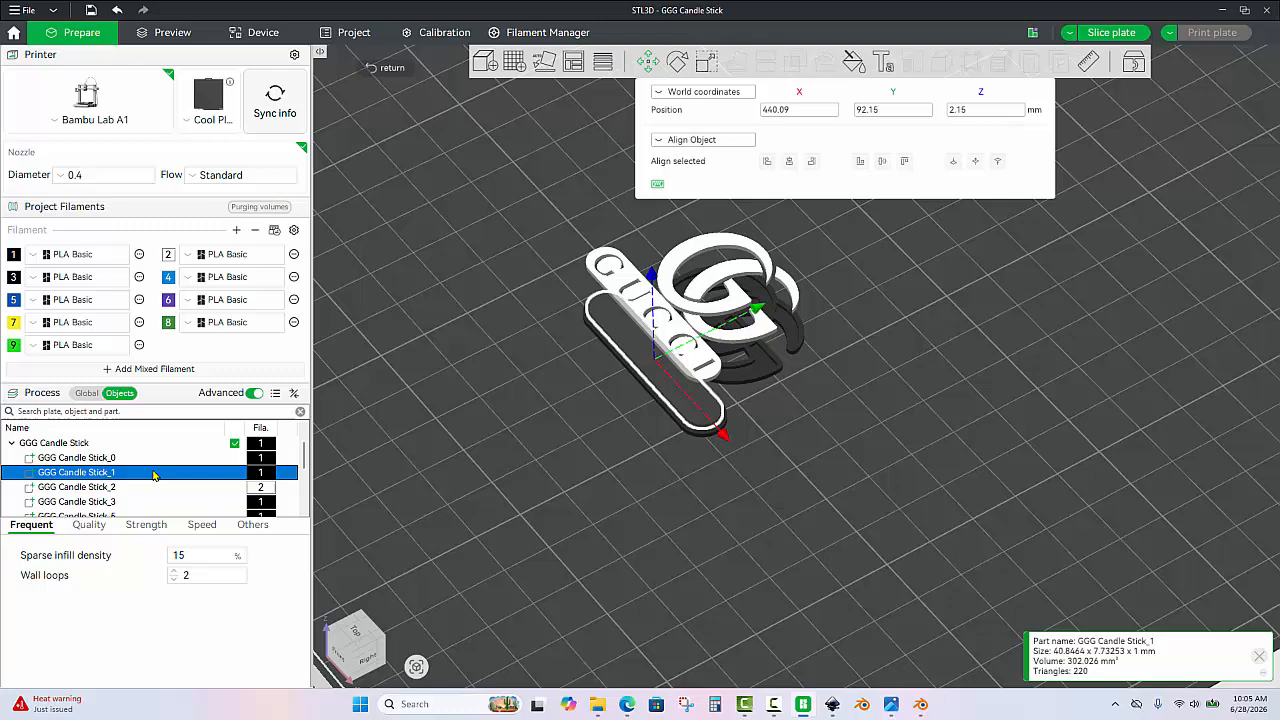
{"action": "left_click", "coordinate": [979, 113]}
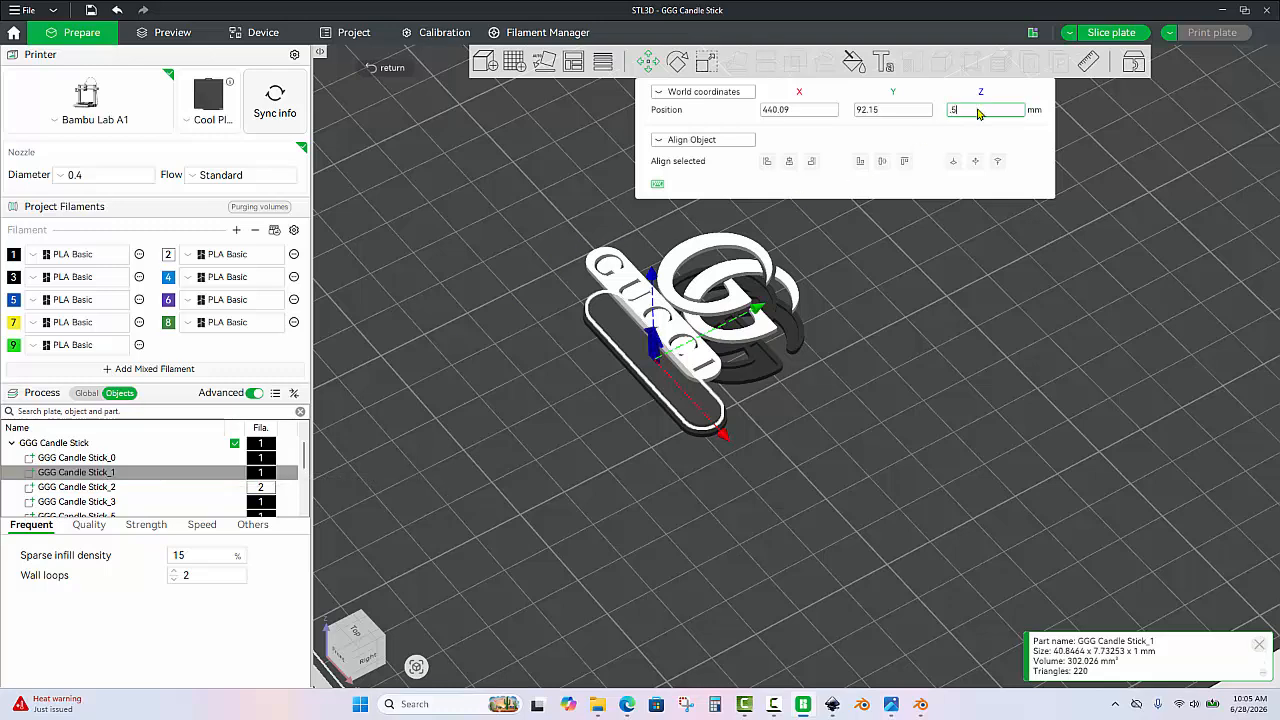
{"action": "type", "text": ".5"}
{"action": "key", "text": "Return"}
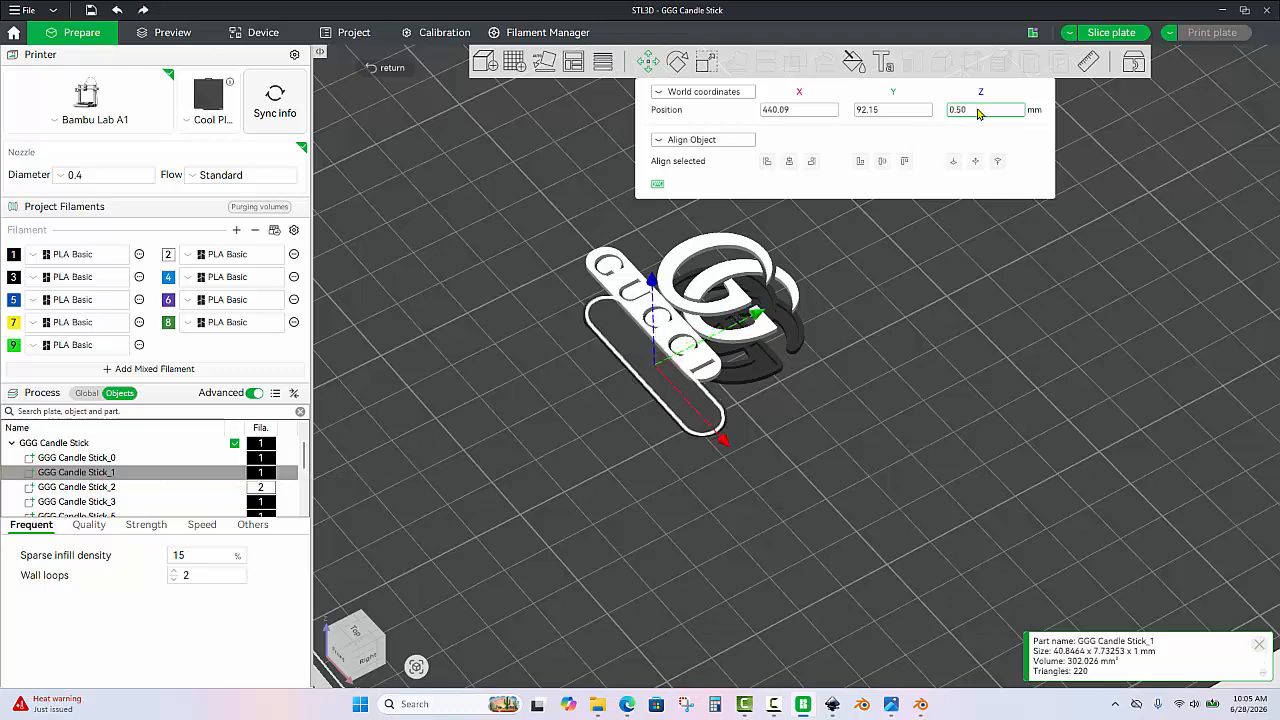
Set the Z position of the white lettering part GGG Candle Stick_2 to 0.5 mm.
{"action": "left_click", "coordinate": [100, 488]}
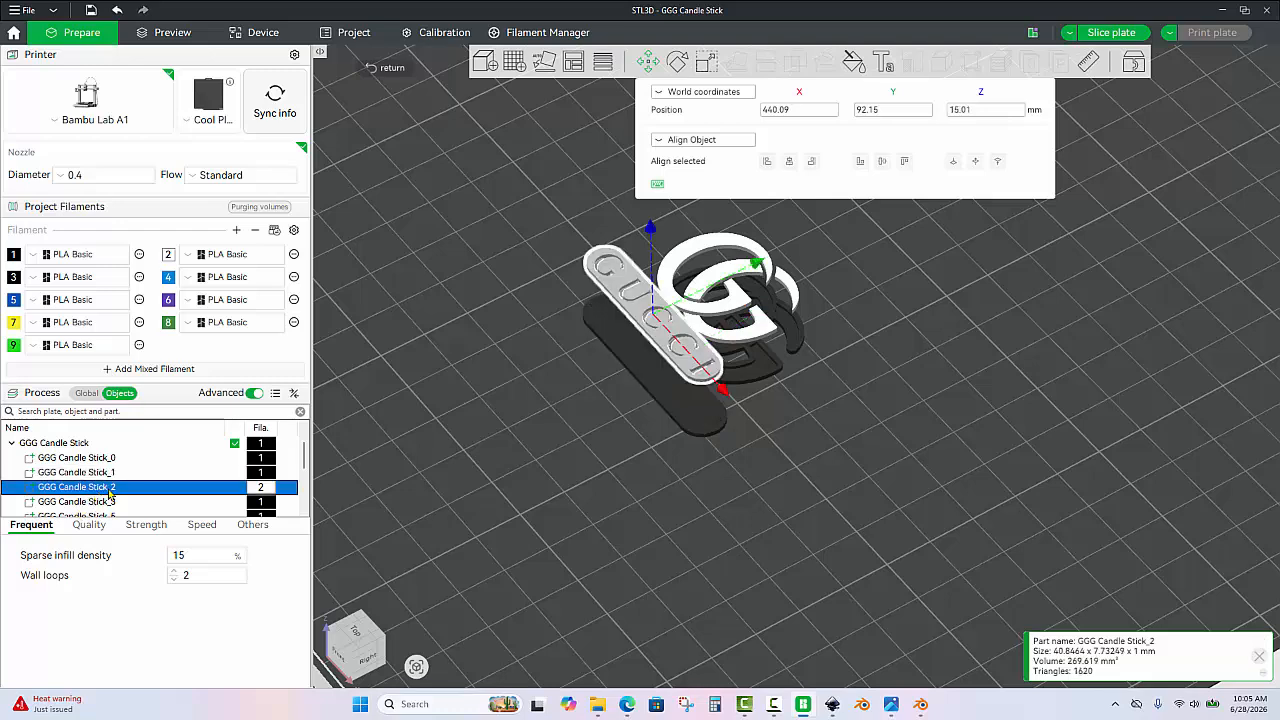
{"action": "left_click", "coordinate": [989, 109]}
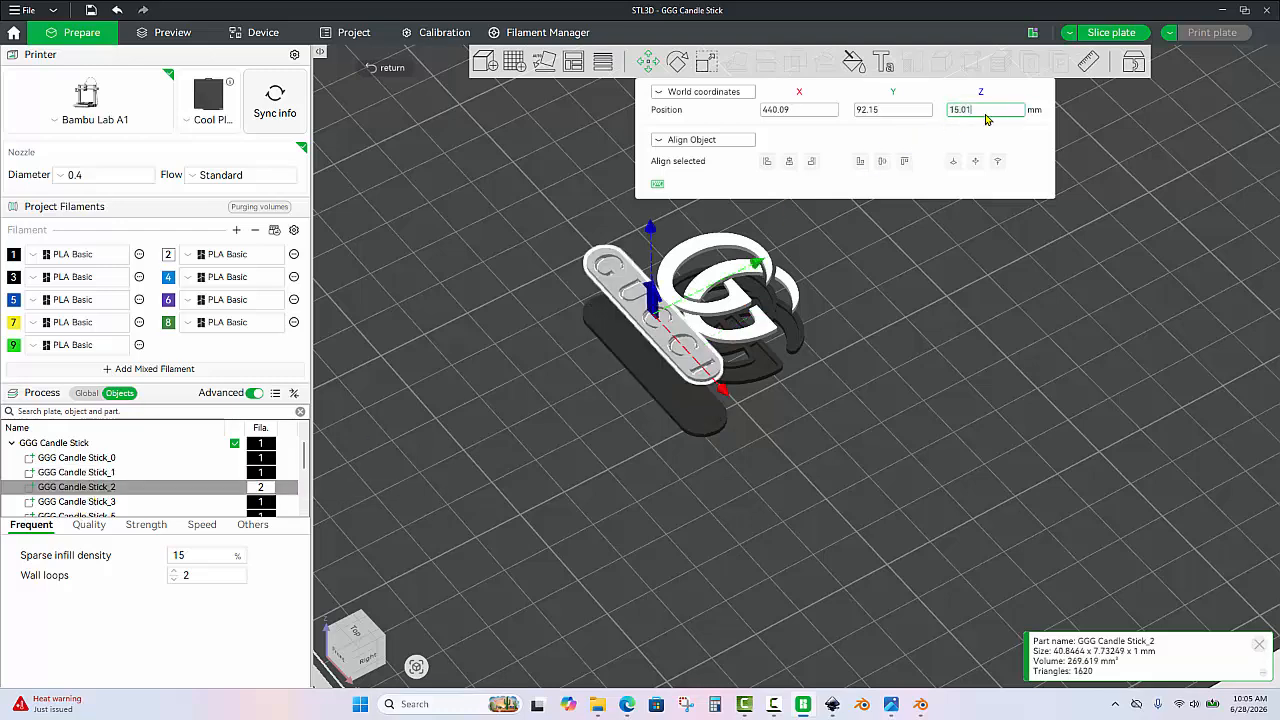
{"action": "key", "text": "BackSpace"}
{"action": "key", "text": "BackSpace"}
{"action": "key", "text": "BackSpace"}
{"action": "key", "text": "BackSpace"}
{"action": "key", "text": "BackSpace"}
{"action": "type", "text": ".5"}
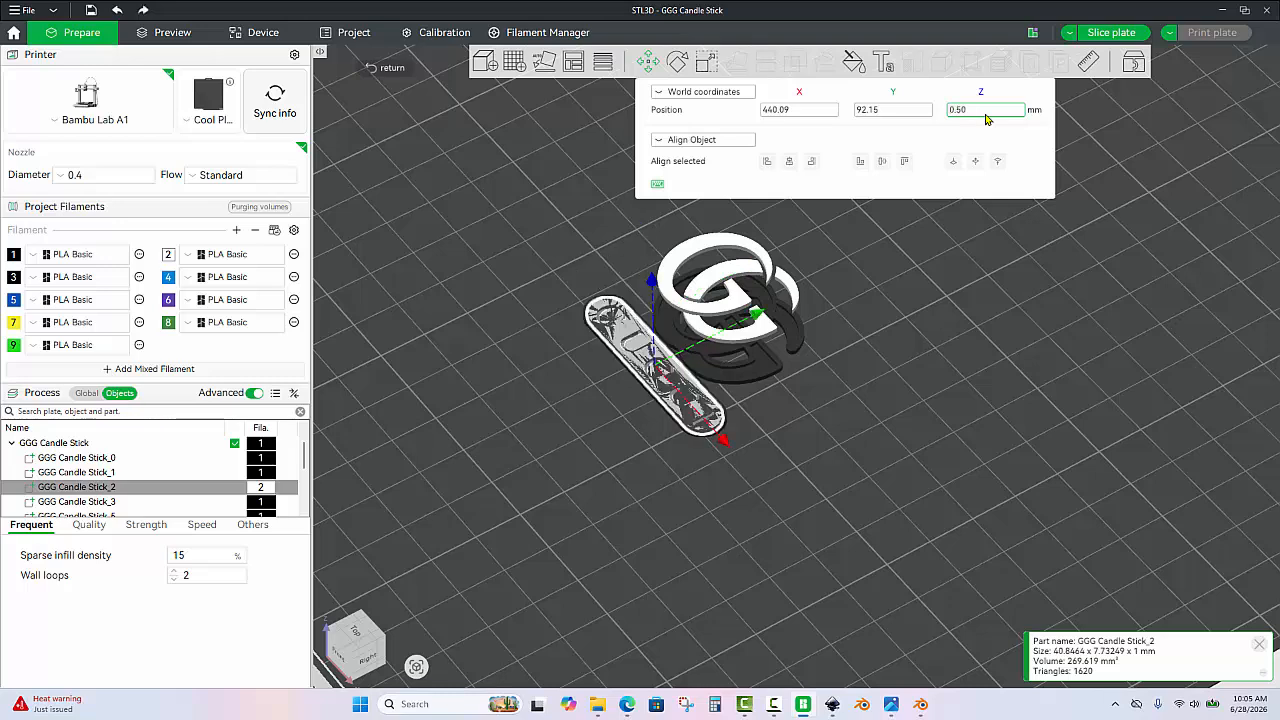
Set the Z position of the part GGG Candle Stick_3 to 0.5 mm.
{"action": "scroll", "coordinate": [148, 465], "scroll_direction": "down", "scroll_amount": 2}
{"action": "left_click", "coordinate": [148, 462]}
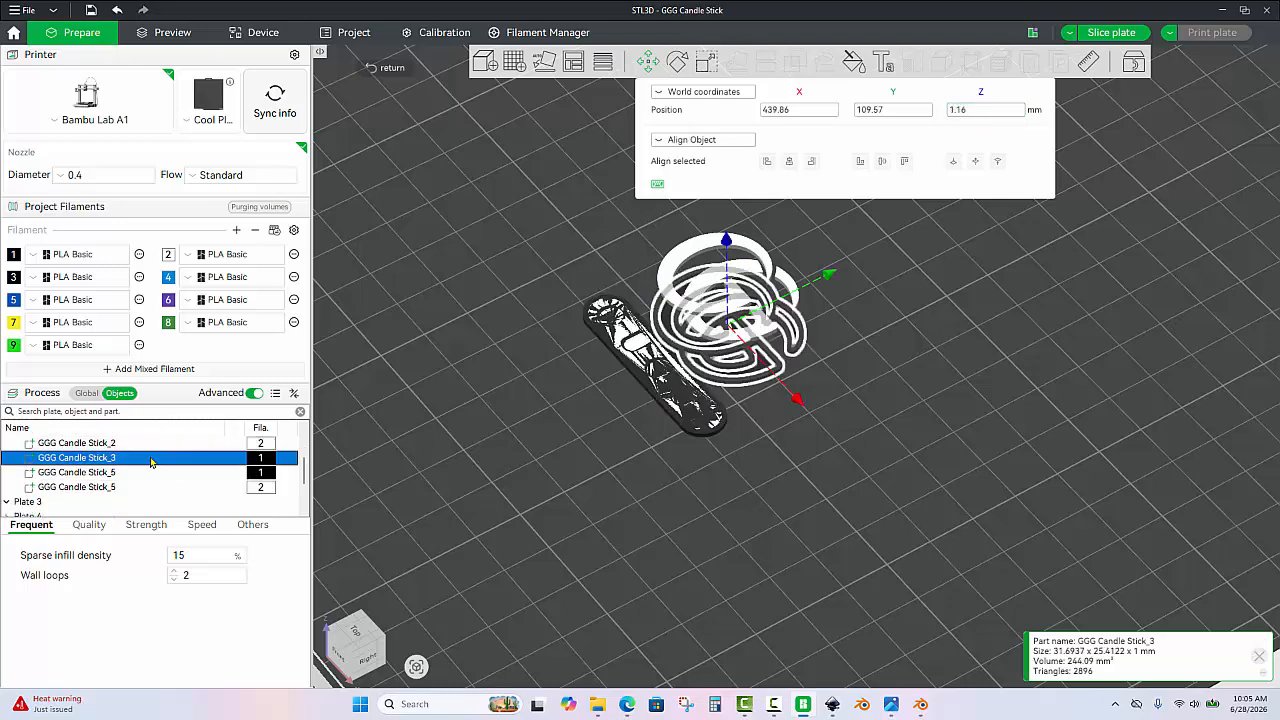
{"action": "left_click", "coordinate": [981, 111]}
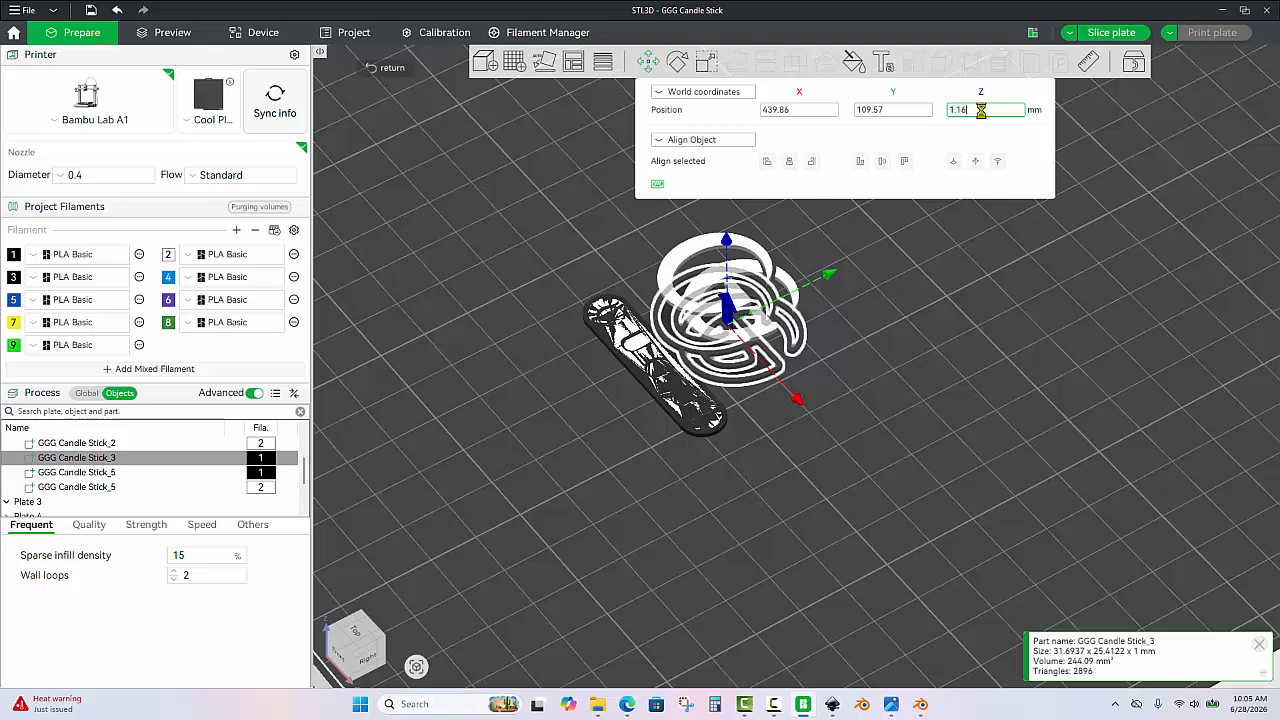
{"action": "type", "text": ".5"}
{"action": "key", "text": "Return"}
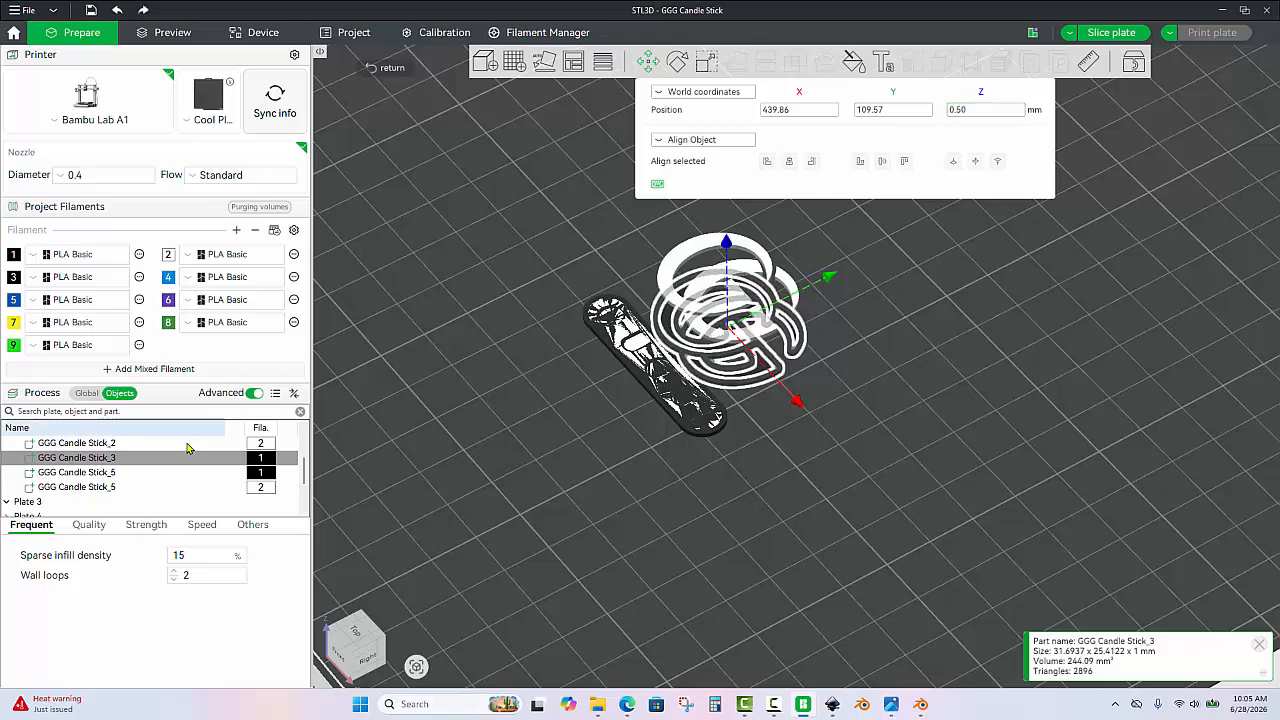
Set the Z position of the white part GGG Candle Stick_5 to 0.5 mm.
{"action": "left_click", "coordinate": [143, 472]}
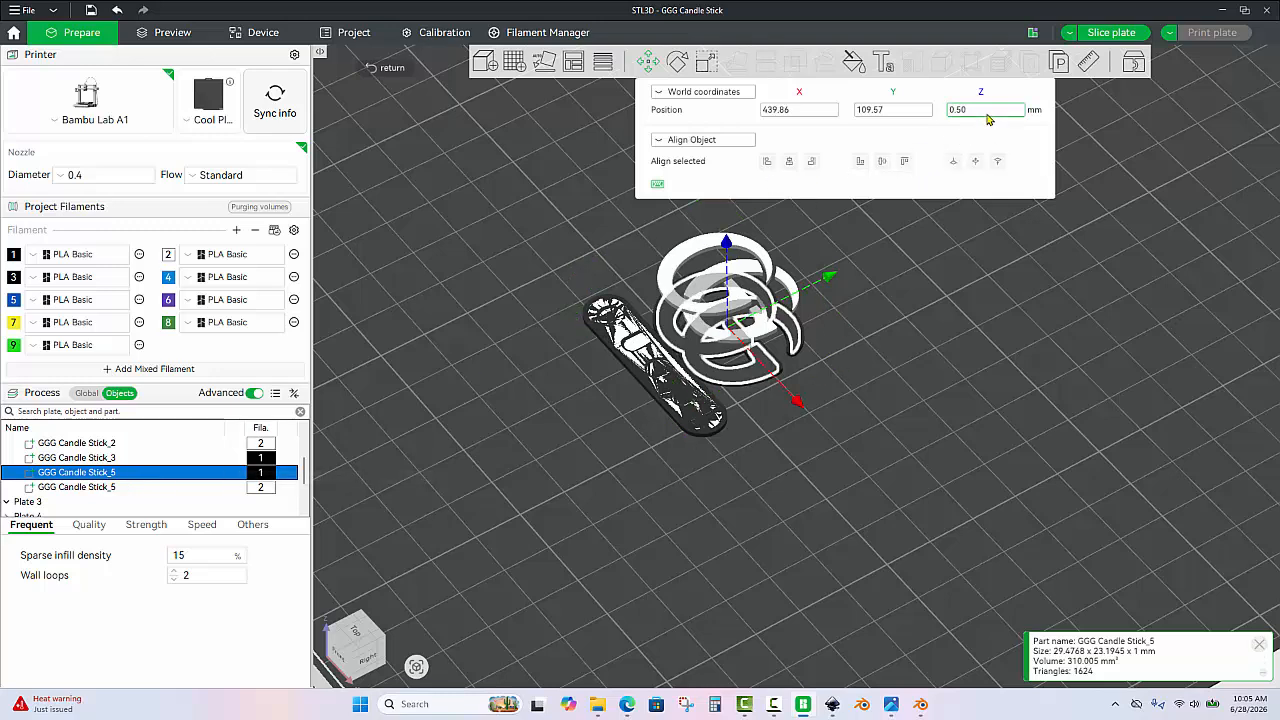
{"action": "left_click", "coordinate": [147, 489]}
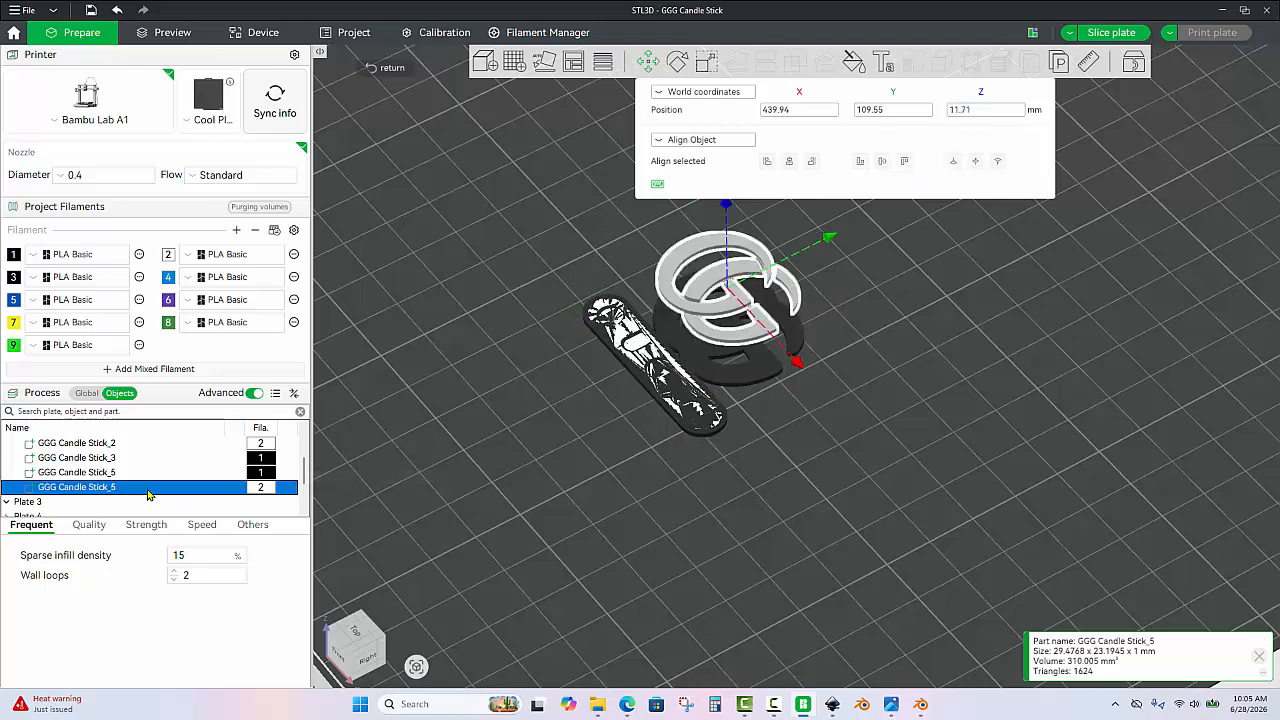
{"action": "left_click", "coordinate": [1000, 112]}
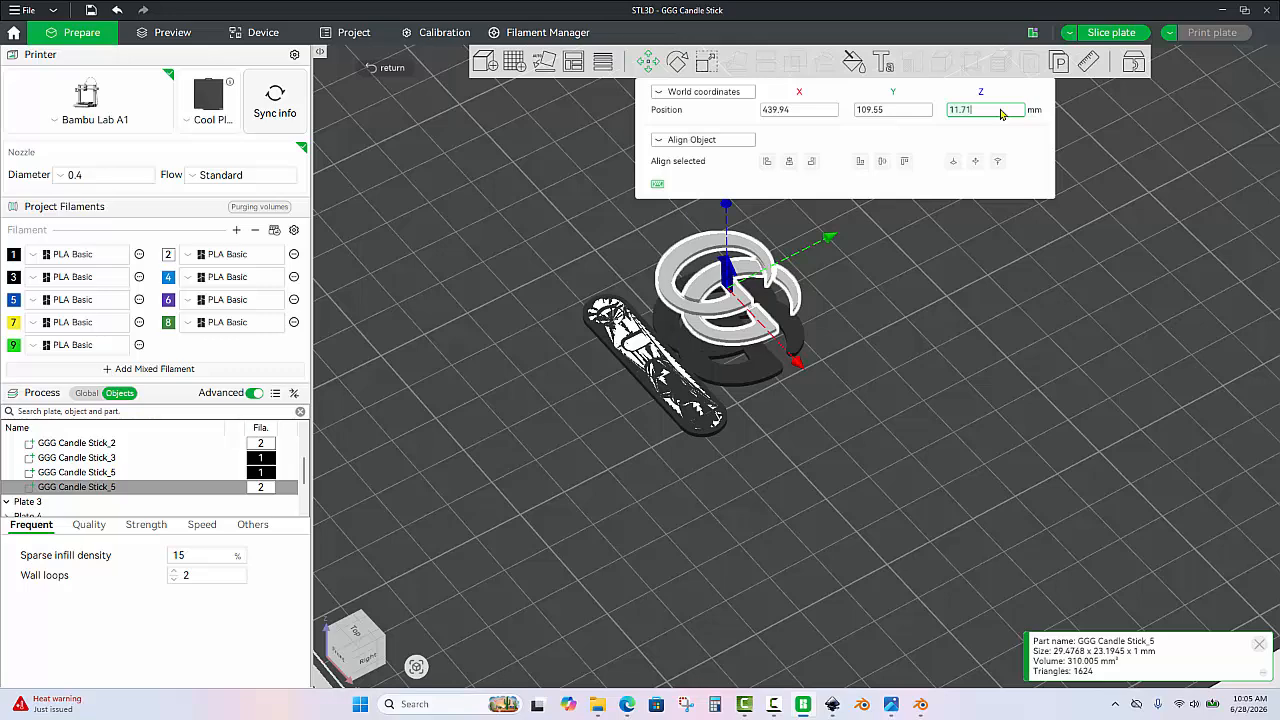
{"action": "type", "text": ".5"}
{"action": "key", "text": "Return"}
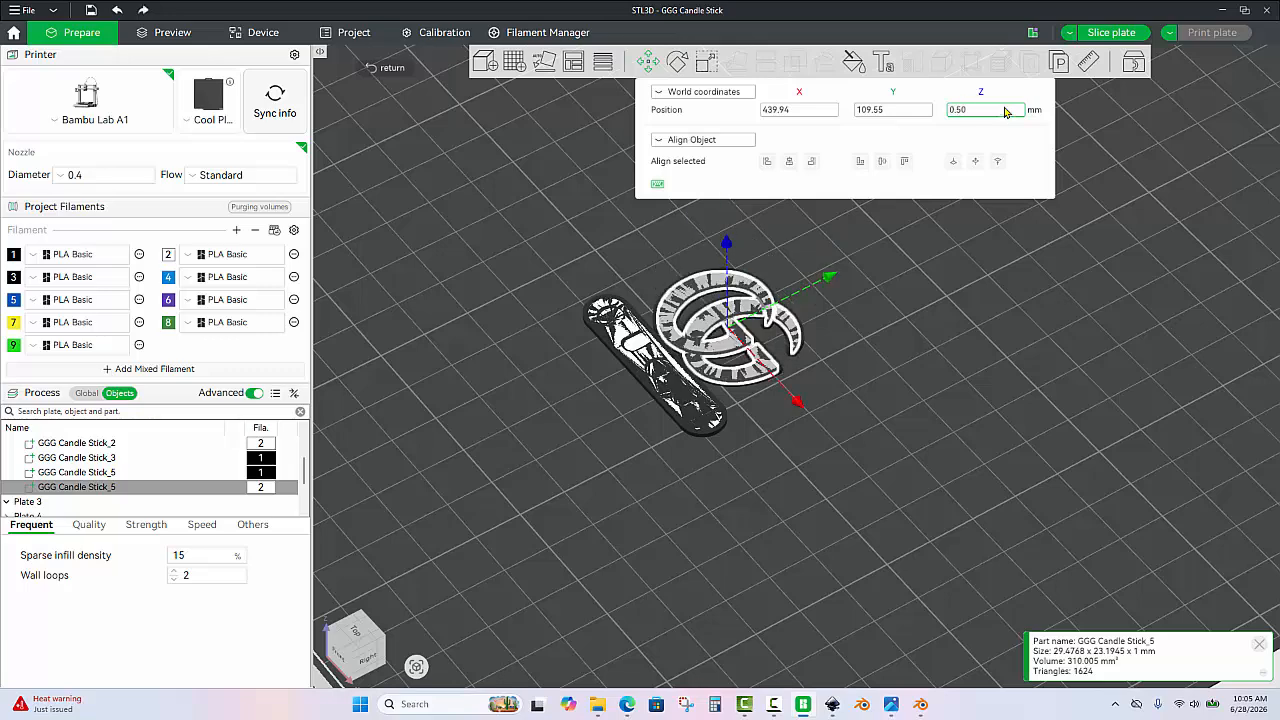
Raise the white lettering part GGG Candle Stick_2 to a Z position of 1 mm.
{"action": "left_click", "coordinate": [885, 440]}
{"action": "left_click_drag", "start_coordinate": [857, 446], "coordinate": [827, 434]}
{"action": "scroll", "coordinate": [997, 429], "scroll_direction": "up", "scroll_amount": 5}
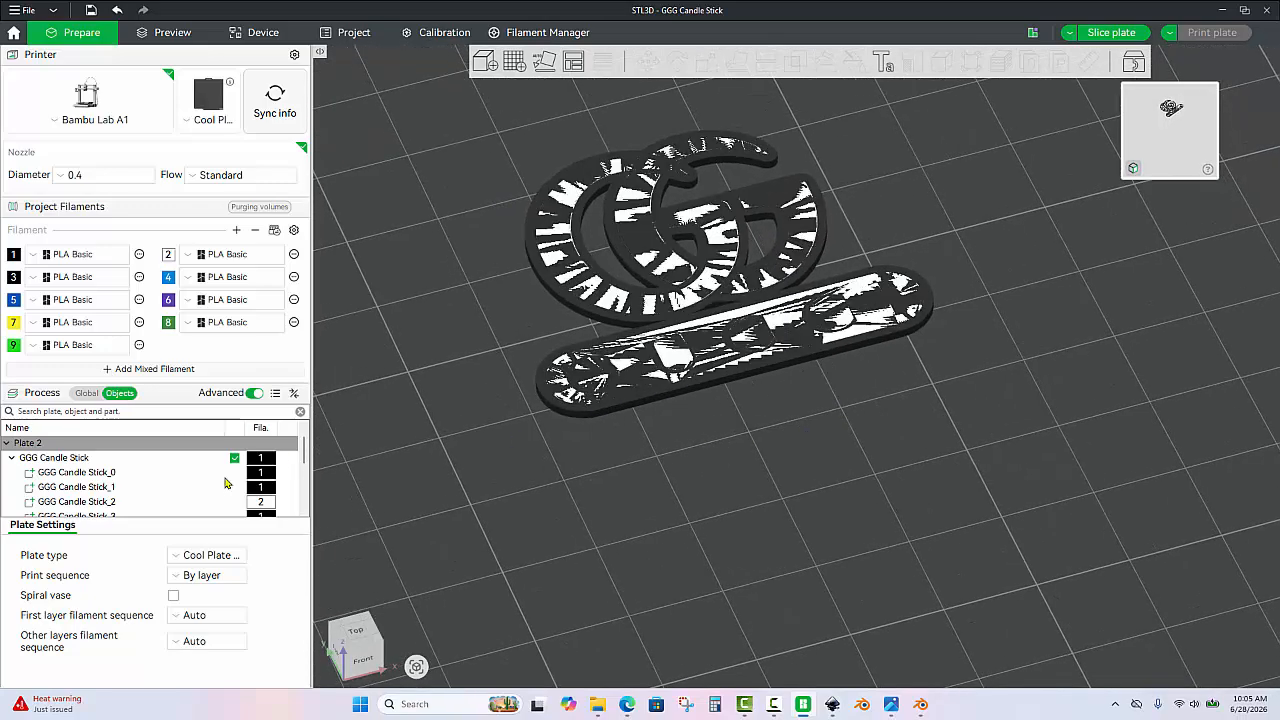
{"action": "left_click", "coordinate": [145, 502]}
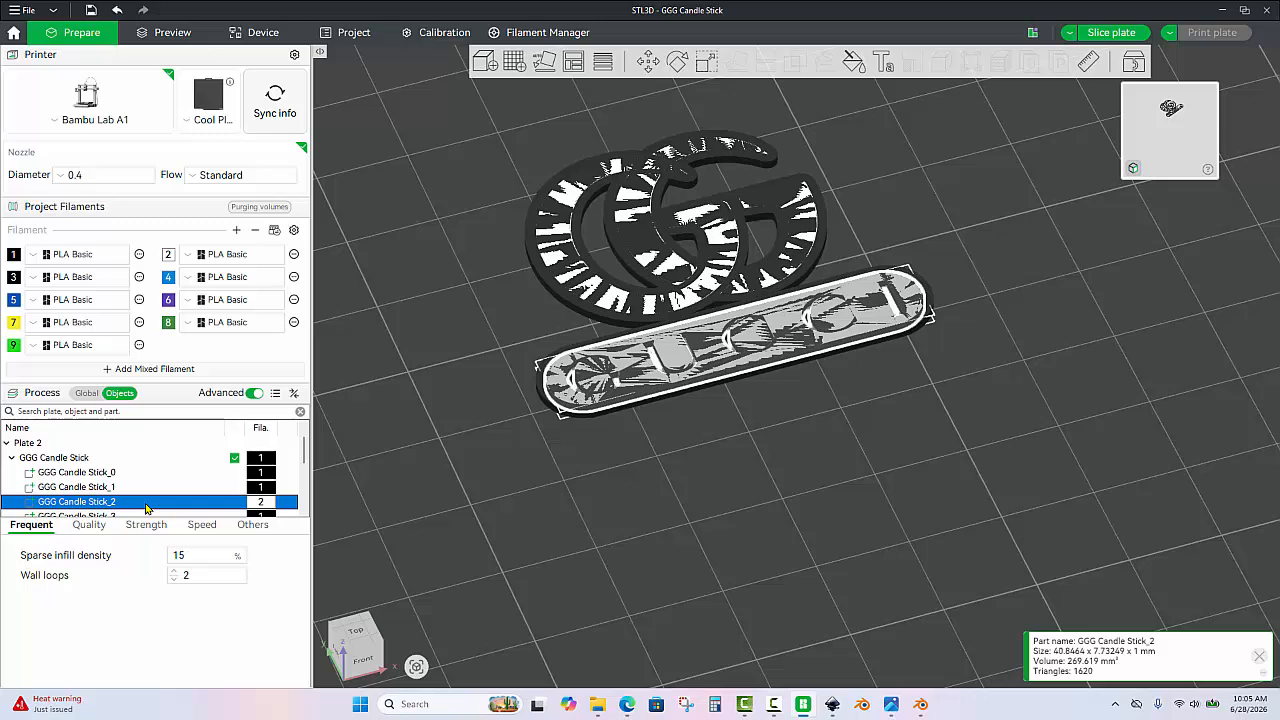
{"action": "left_click", "coordinate": [648, 62]}
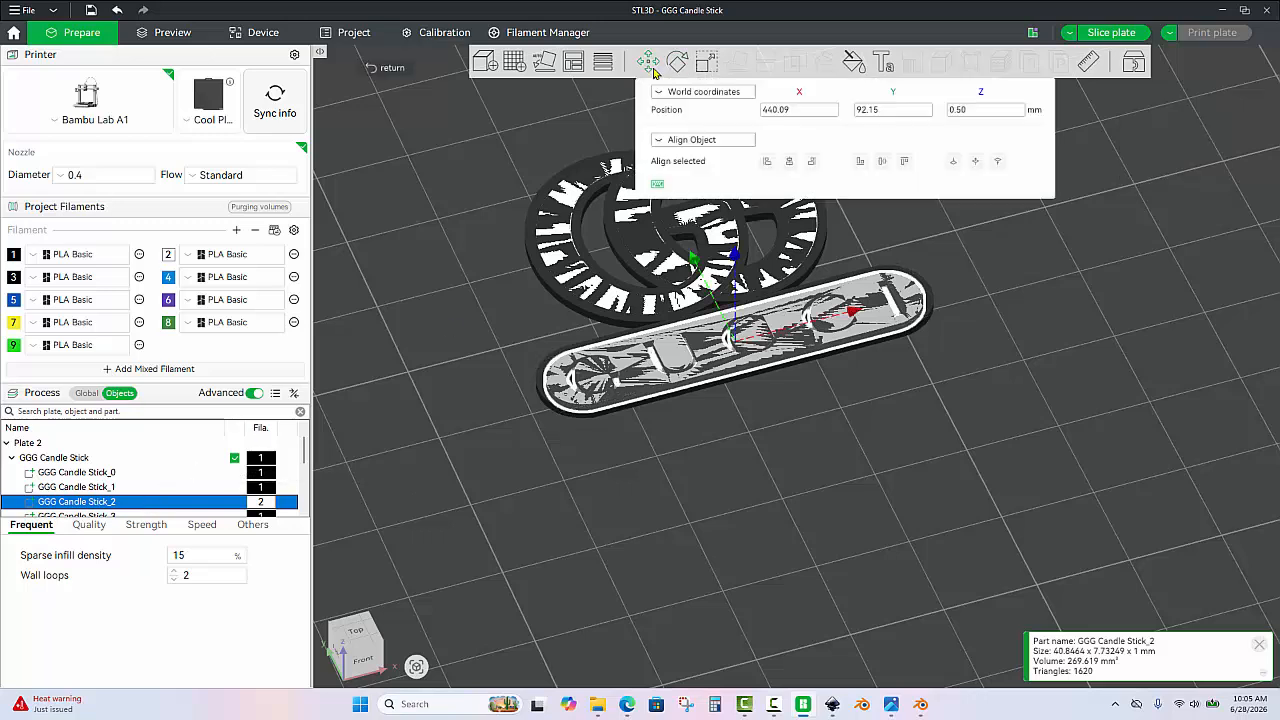
{"action": "left_click", "coordinate": [990, 110]}
{"action": "type", "text": "1"}
{"action": "key", "text": "Return"}
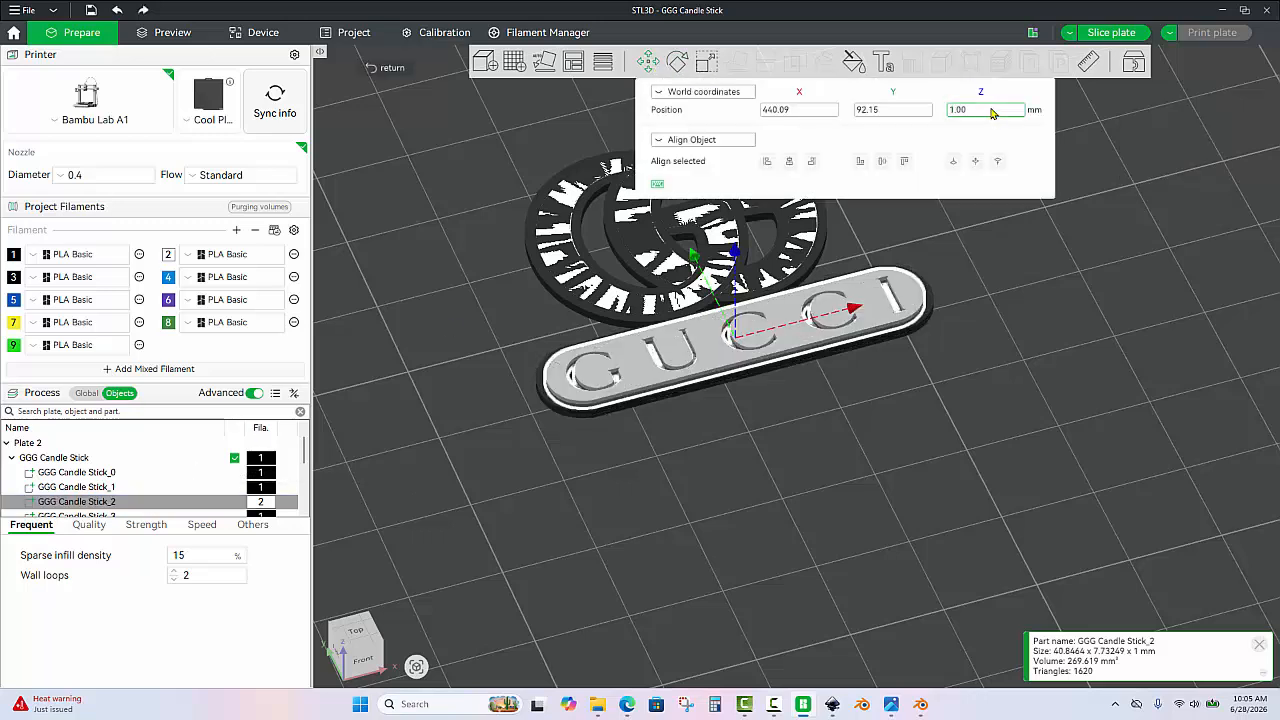
Raise the white part GGG Candle Stick_5 to a Z position of 1 mm and deselect it.
{"action": "scroll", "coordinate": [230, 445], "scroll_direction": "down", "scroll_amount": 1}
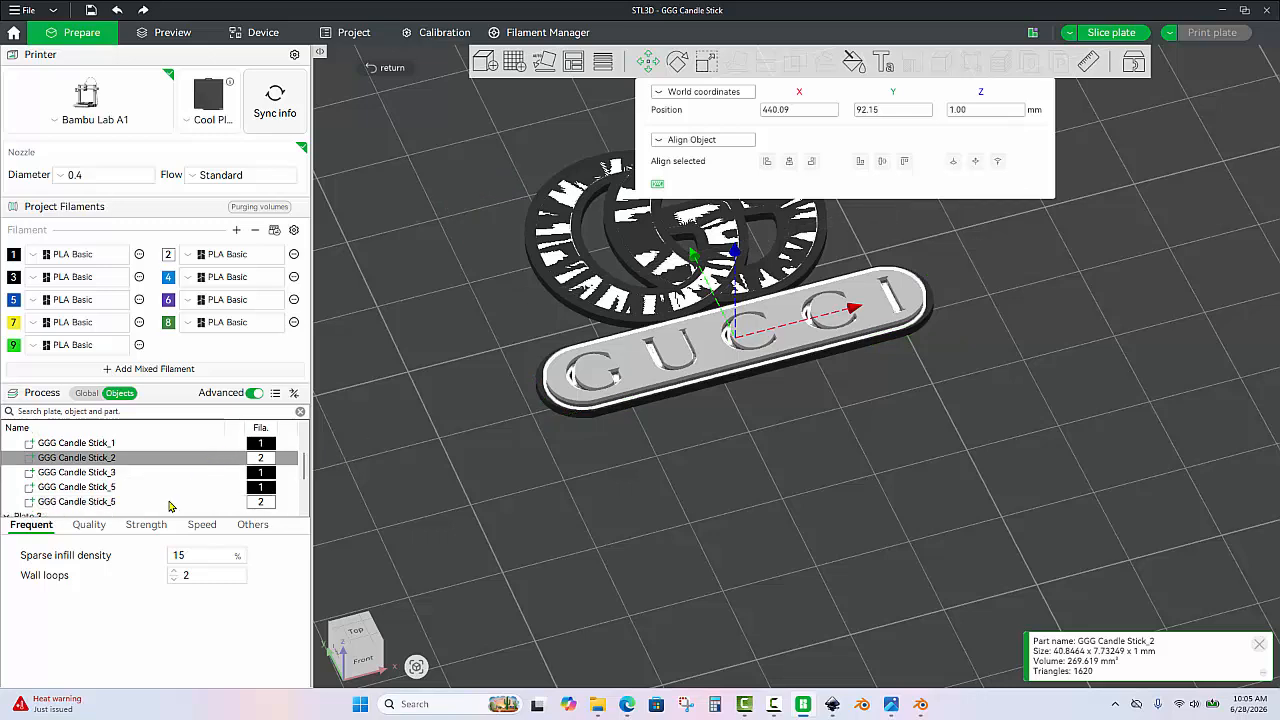
{"action": "left_click", "coordinate": [170, 502]}
{"action": "left_click", "coordinate": [978, 110]}
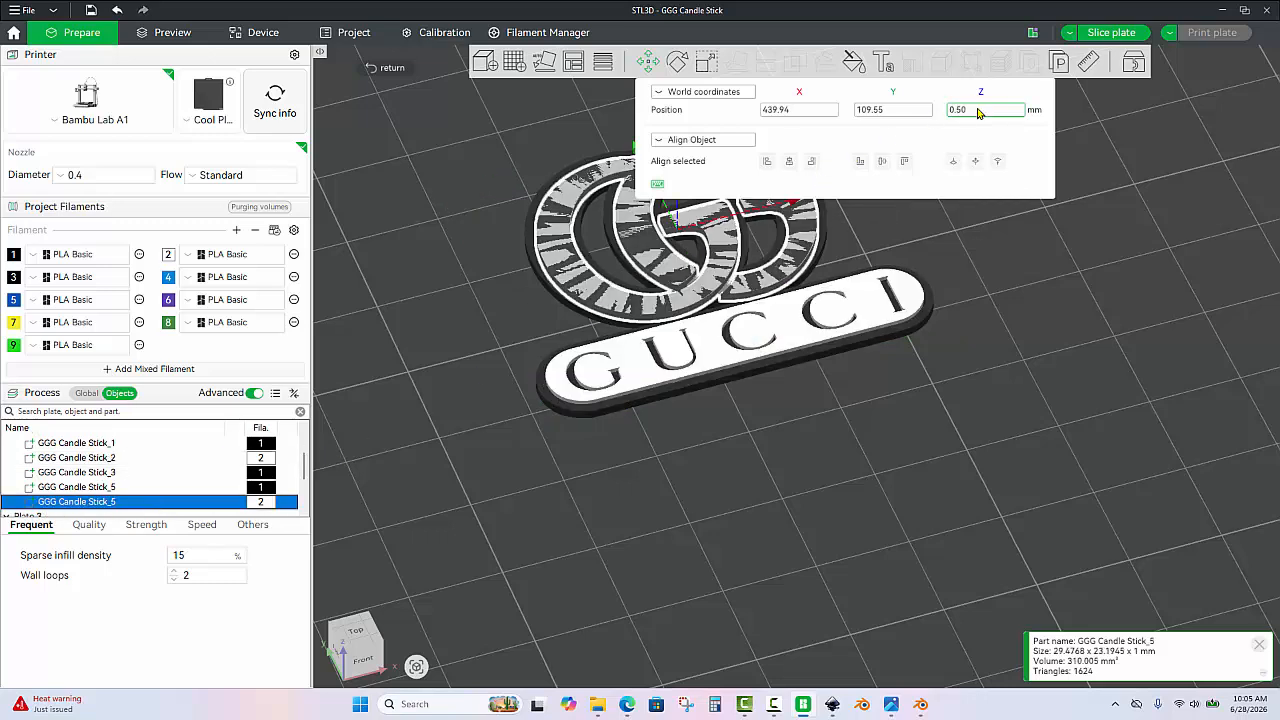
{"action": "type", "text": "1"}
{"action": "key", "text": "Return"}
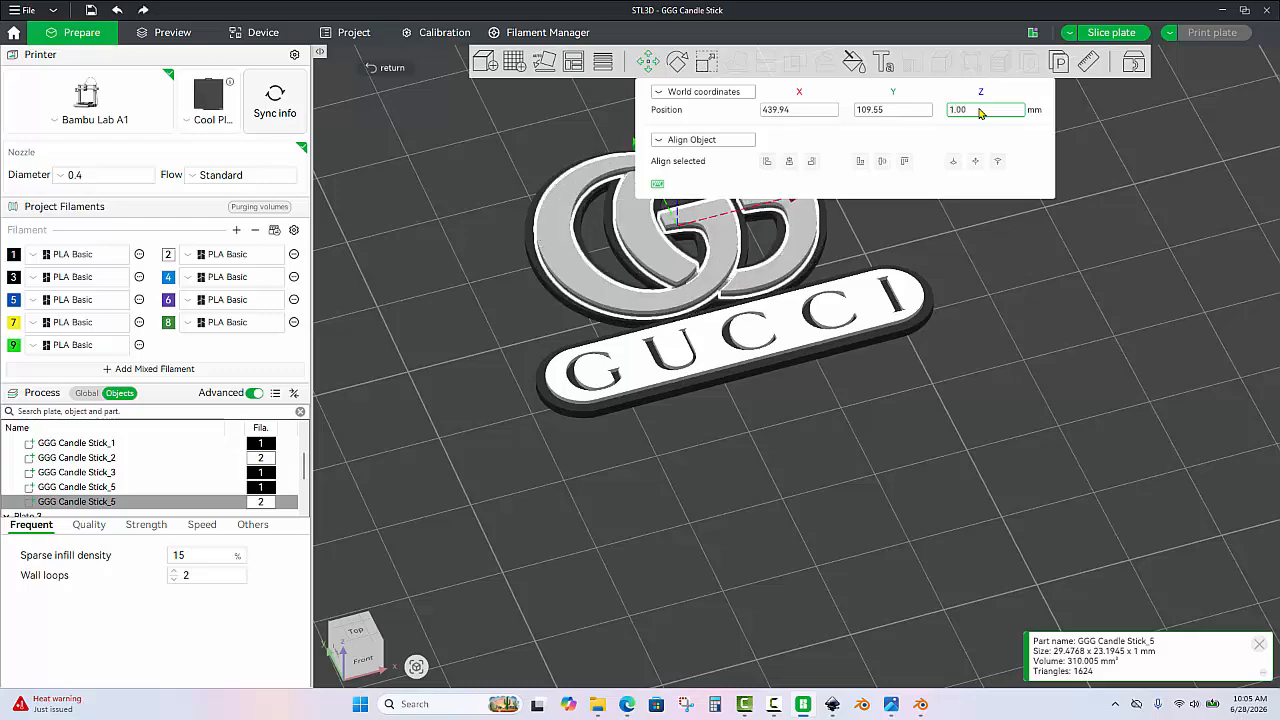
{"action": "left_click", "coordinate": [679, 433]}
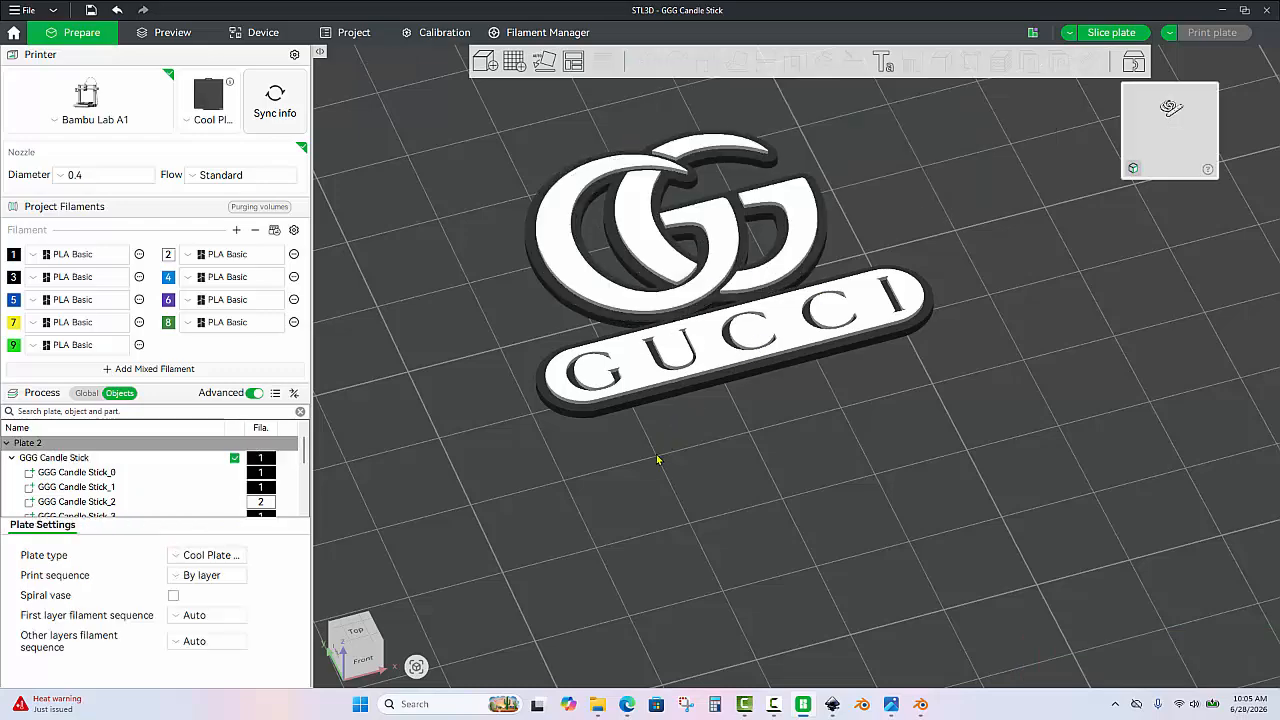
Check the overall dimensions of the complete GGG Candle Stick object with the Scale tool, leaving them unedited.
{"action": "mouse_move", "coordinate": [660, 460]}
{"action": "left_mouse_down"}
{"action": "mouse_move", "coordinate": [661, 419]}
{"action": "mouse_move", "coordinate": [656, 449]}
{"action": "left_mouse_up"}
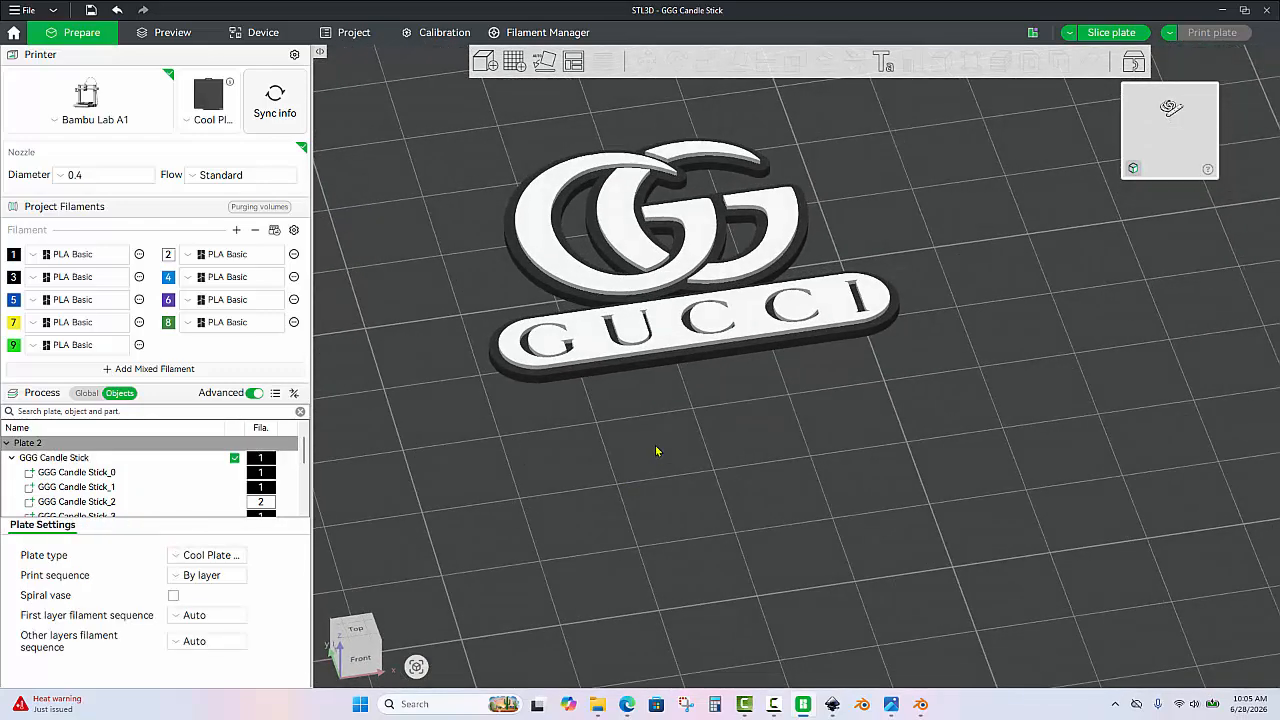
{"action": "scroll", "coordinate": [653, 415], "scroll_direction": "down", "scroll_amount": 3}
{"action": "scroll", "coordinate": [736, 377], "scroll_direction": "up", "scroll_amount": 3}
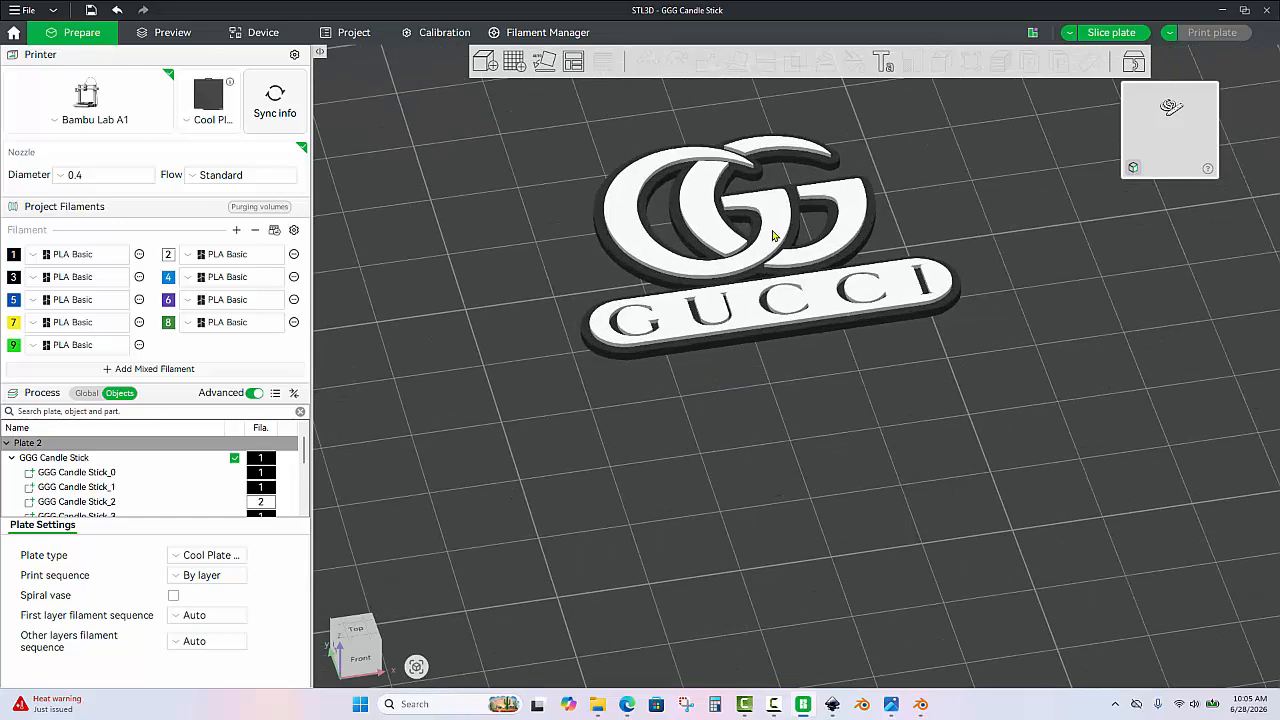
{"action": "left_click", "coordinate": [772, 235]}
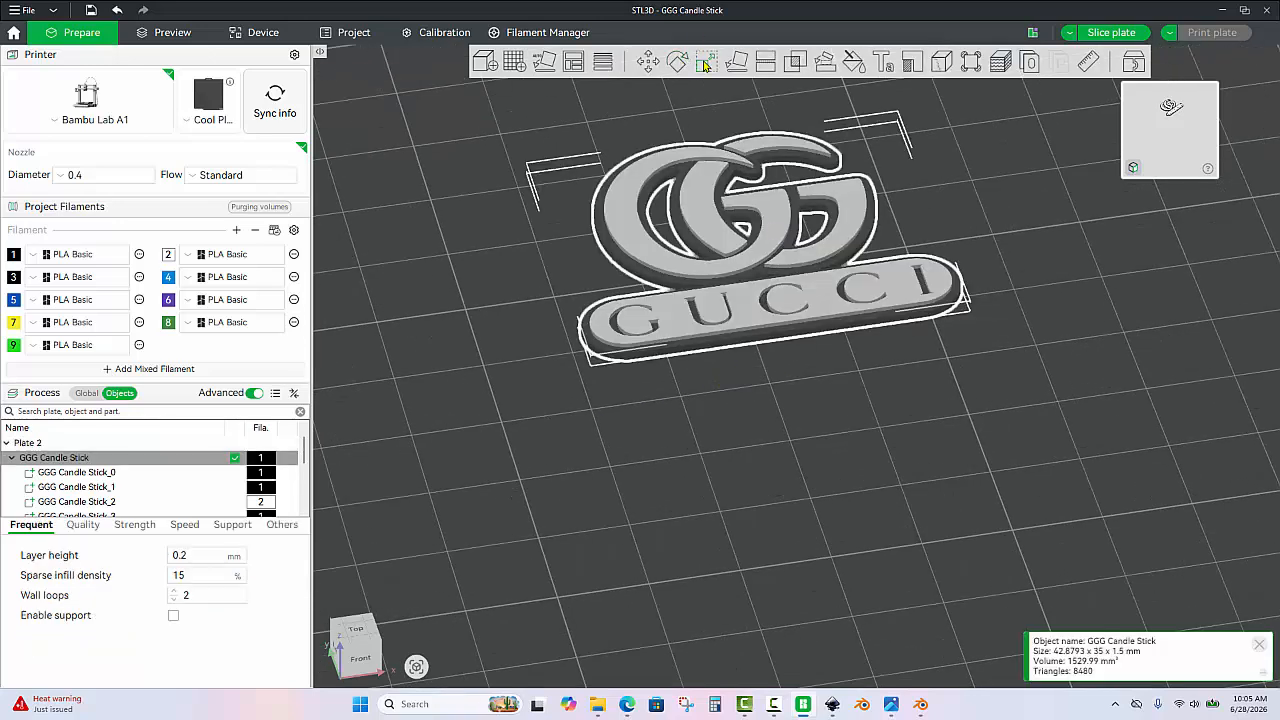
{"action": "left_click", "coordinate": [705, 64]}
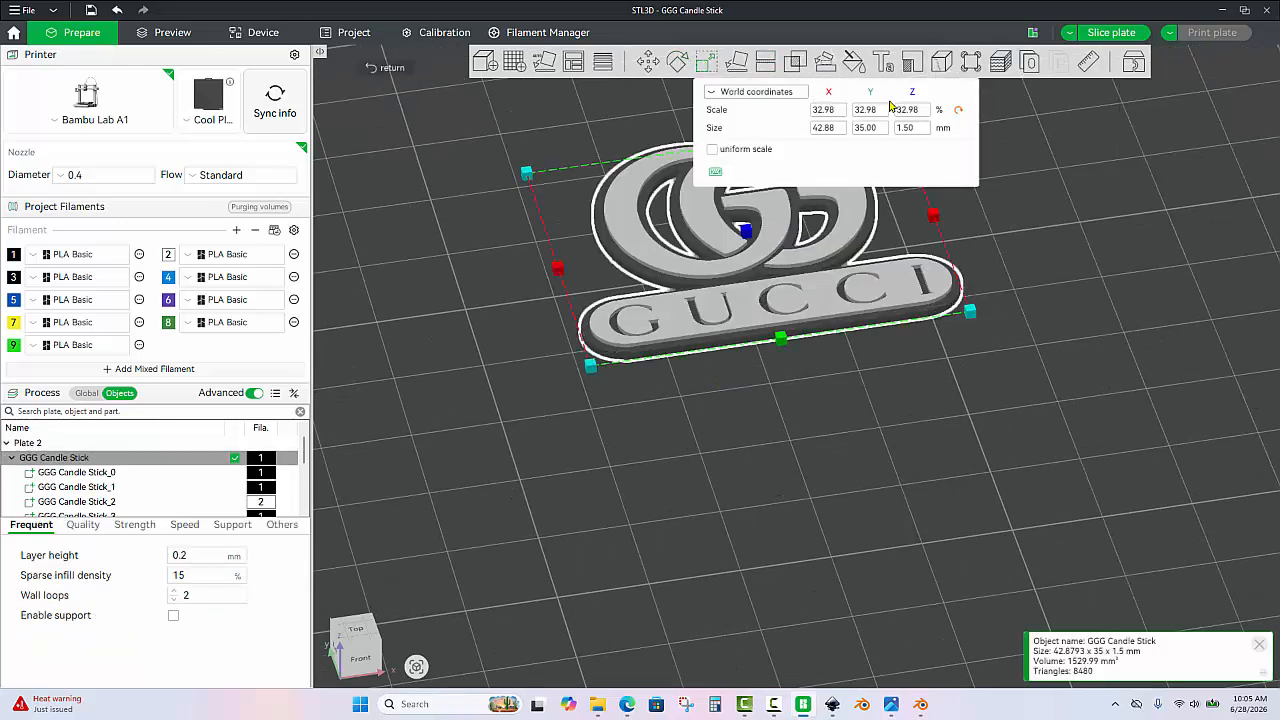
{"action": "left_click", "coordinate": [751, 418]}
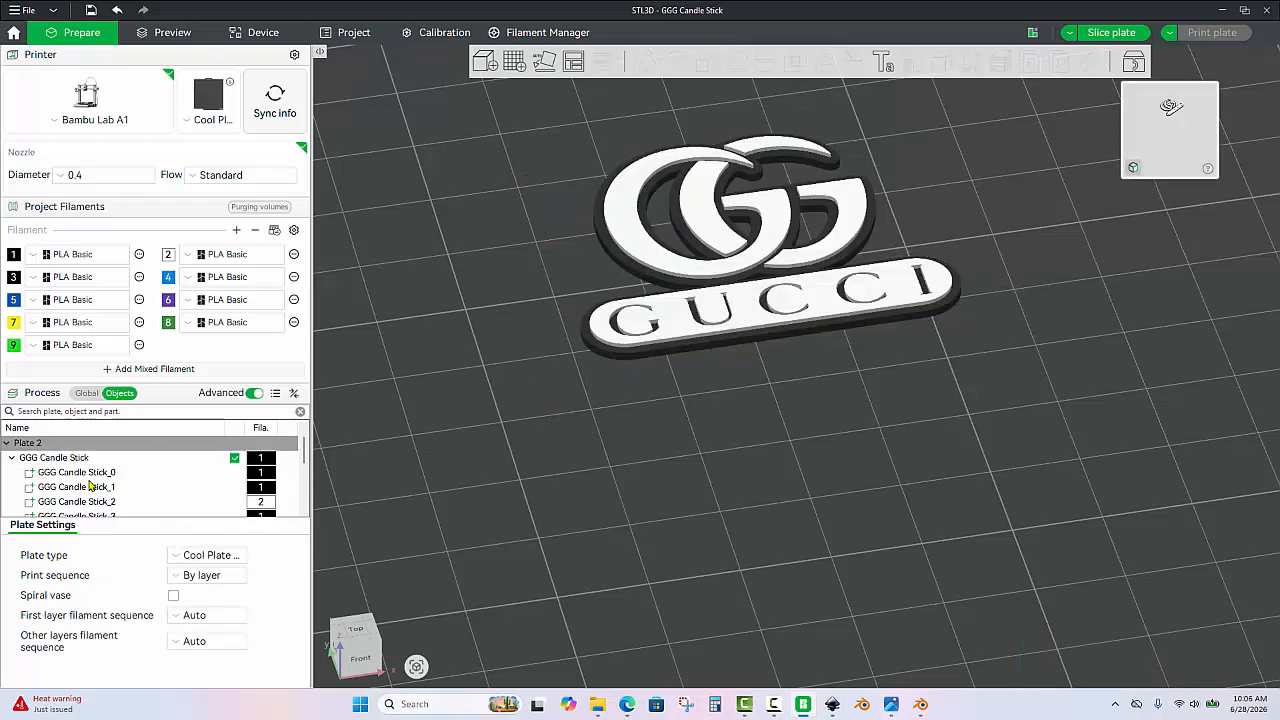
Move the black border part GGG Candle Stick_0 along Y, away from the GUCCI lettering plate, and view it separately.
{"action": "left_click", "coordinate": [82, 477]}
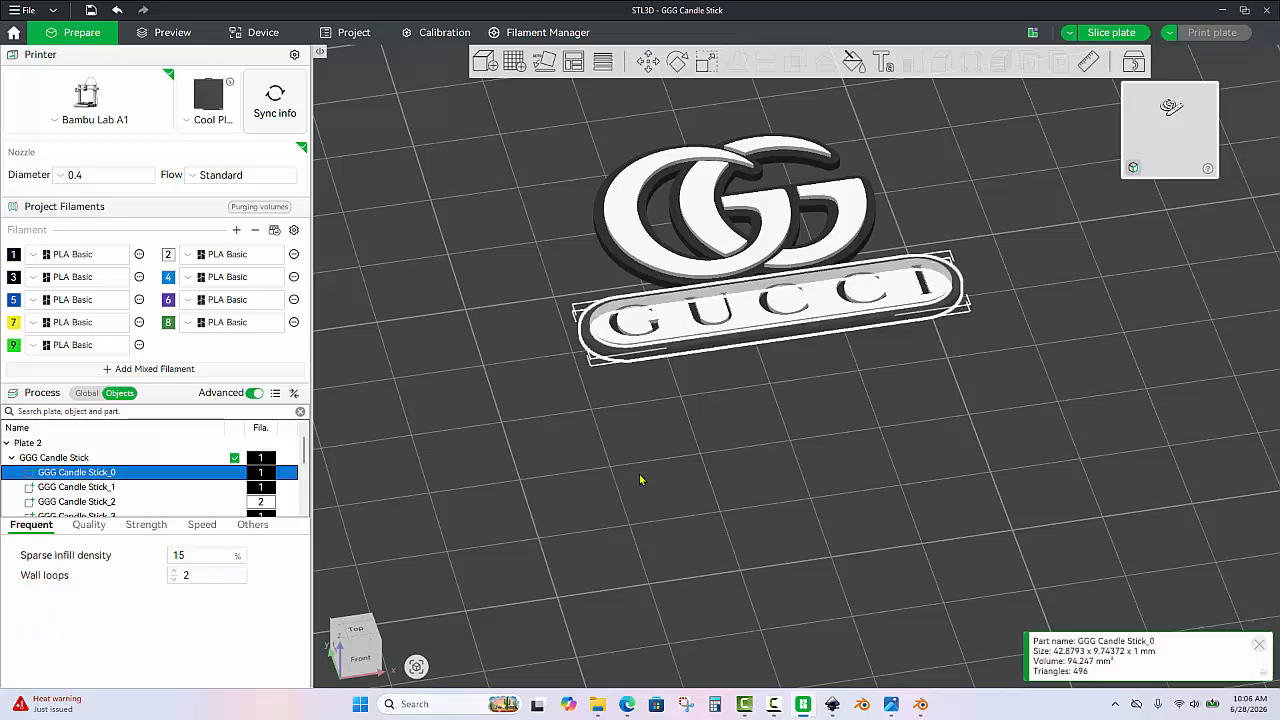
{"action": "left_click_drag", "start_coordinate": [641, 480], "coordinate": [634, 526]}
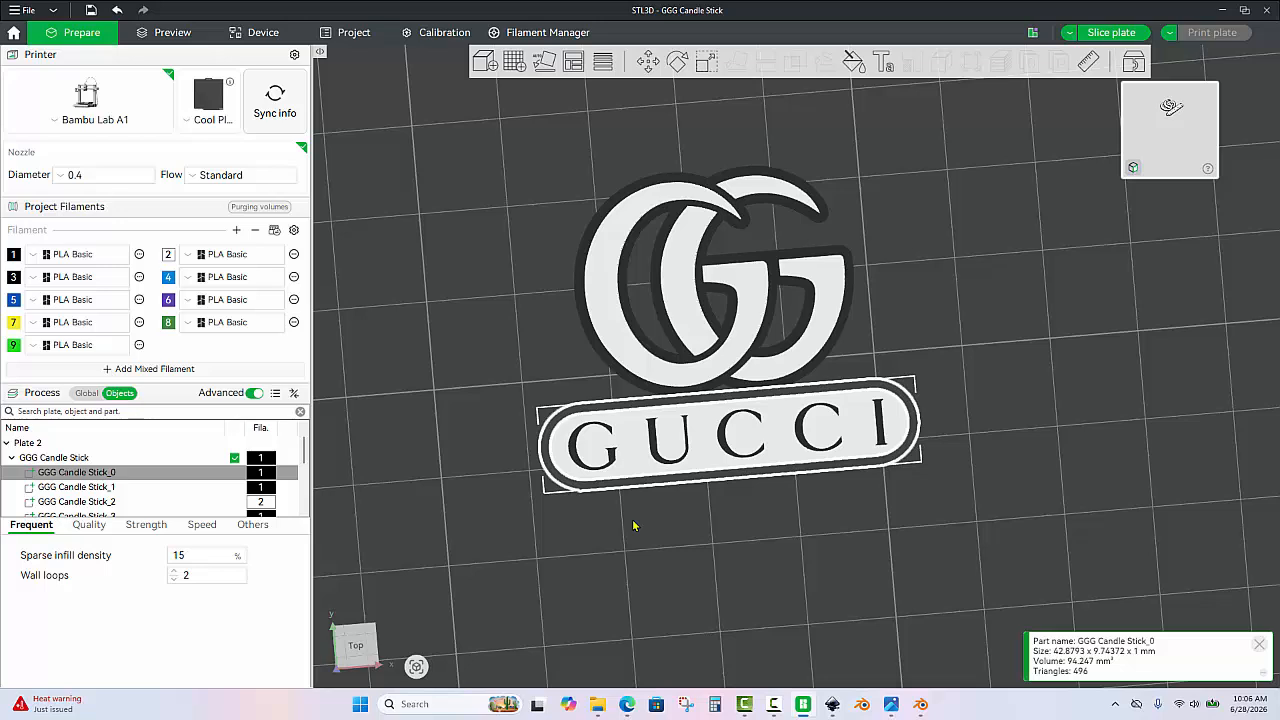
{"action": "left_click", "coordinate": [645, 64]}
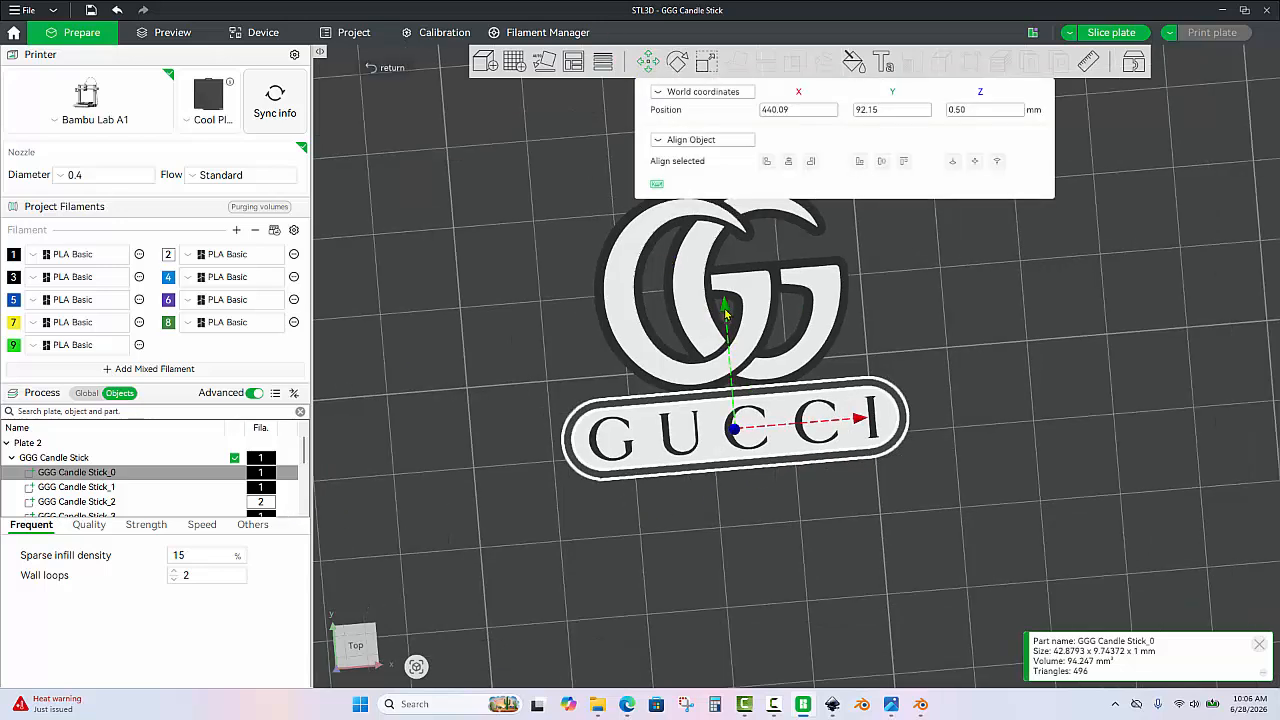
{"action": "left_click_drag", "start_coordinate": [726, 313], "coordinate": [738, 474]}
{"action": "left_click", "coordinate": [1000, 530]}
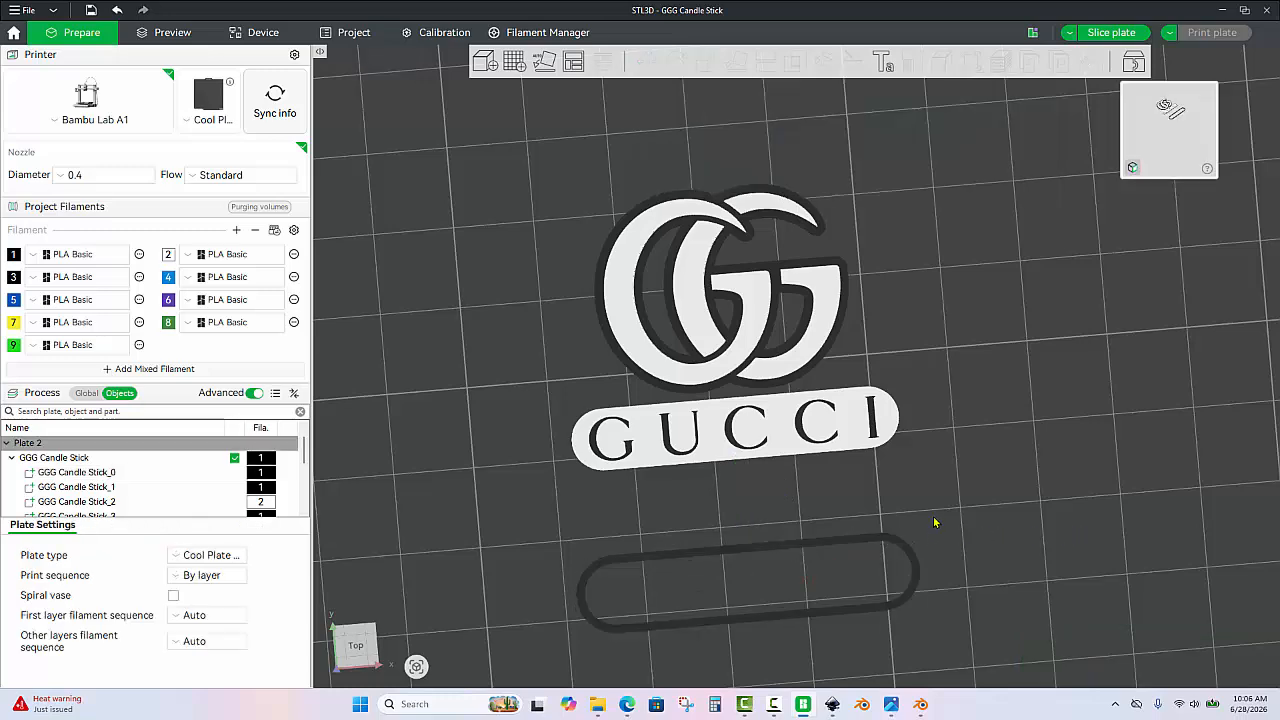
{"action": "left_click_drag", "start_coordinate": [935, 521], "coordinate": [940, 486]}
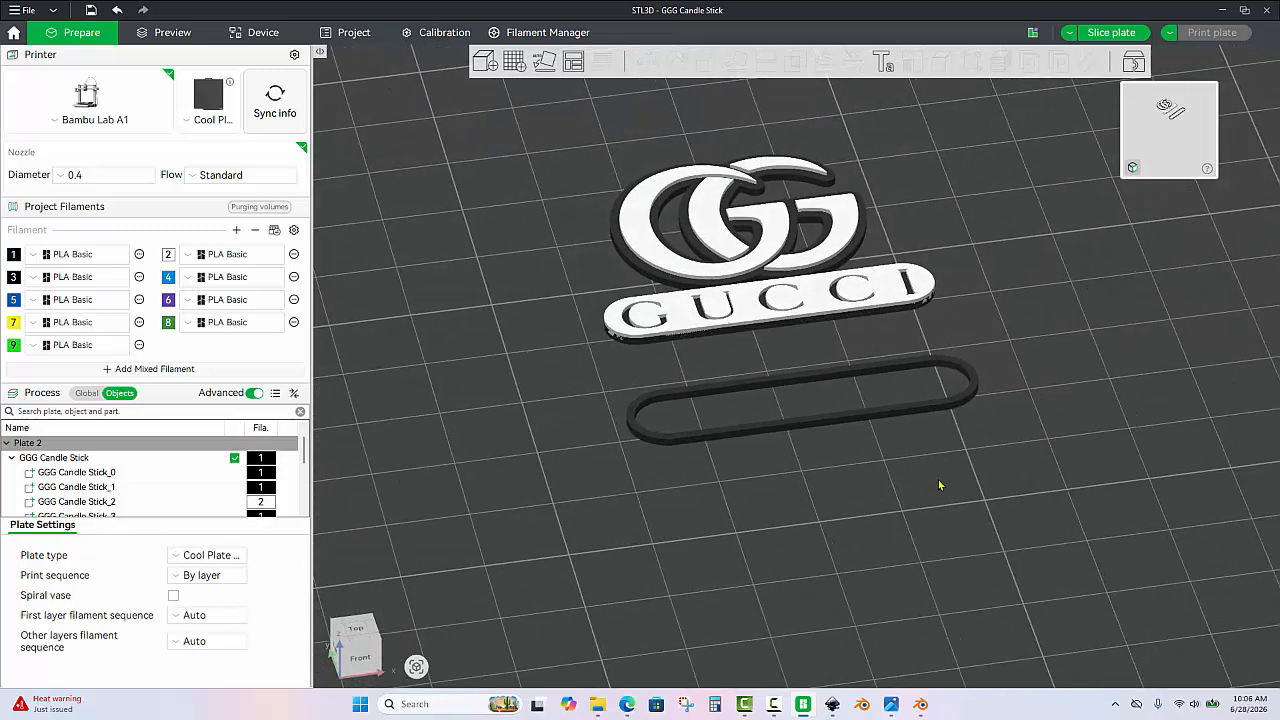
Undo the move of the black border part GGG Candle Stick_0.
{"action": "key", "text": "ctrl+z"}
{"action": "left_click_drag", "start_coordinate": [897, 447], "coordinate": [897, 479]}
{"action": "left_click", "coordinate": [896, 479]}
{"action": "left_click_drag", "start_coordinate": [683, 508], "coordinate": [686, 474]}
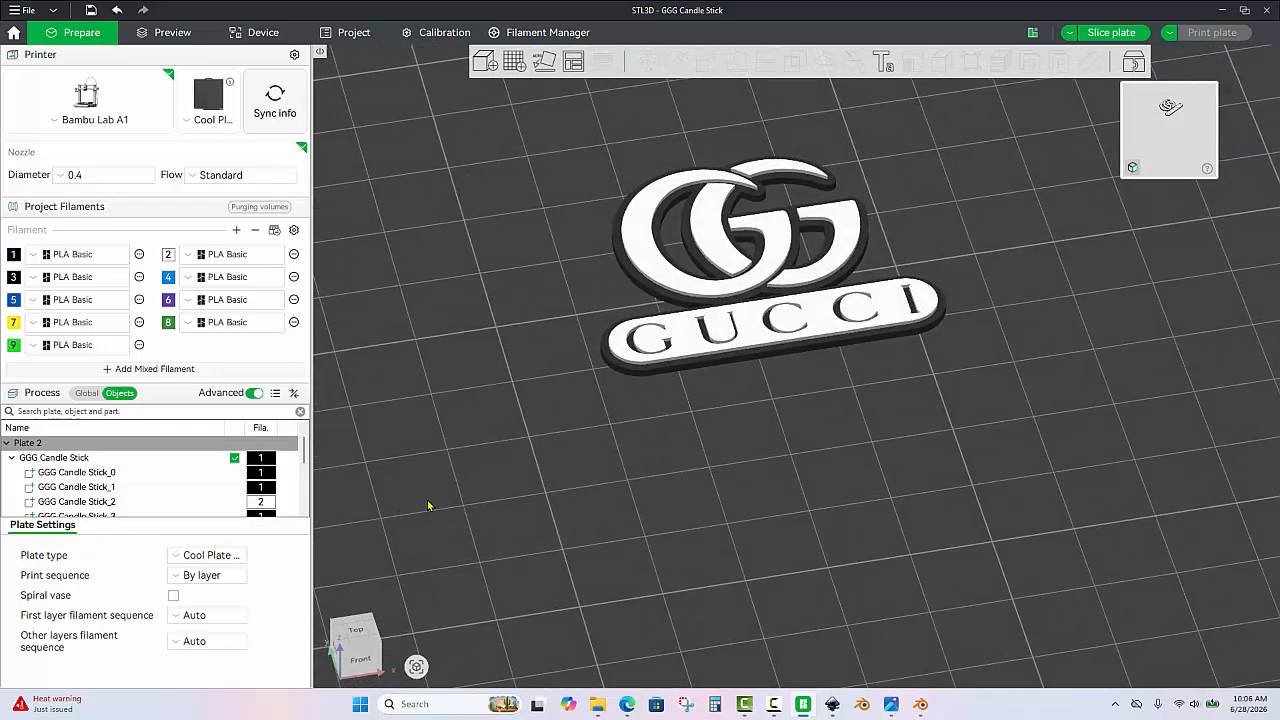
Examine each part of the GGG Candle Stick object in turn, checking its size and place in the logo.
{"action": "left_click", "coordinate": [114, 472]}
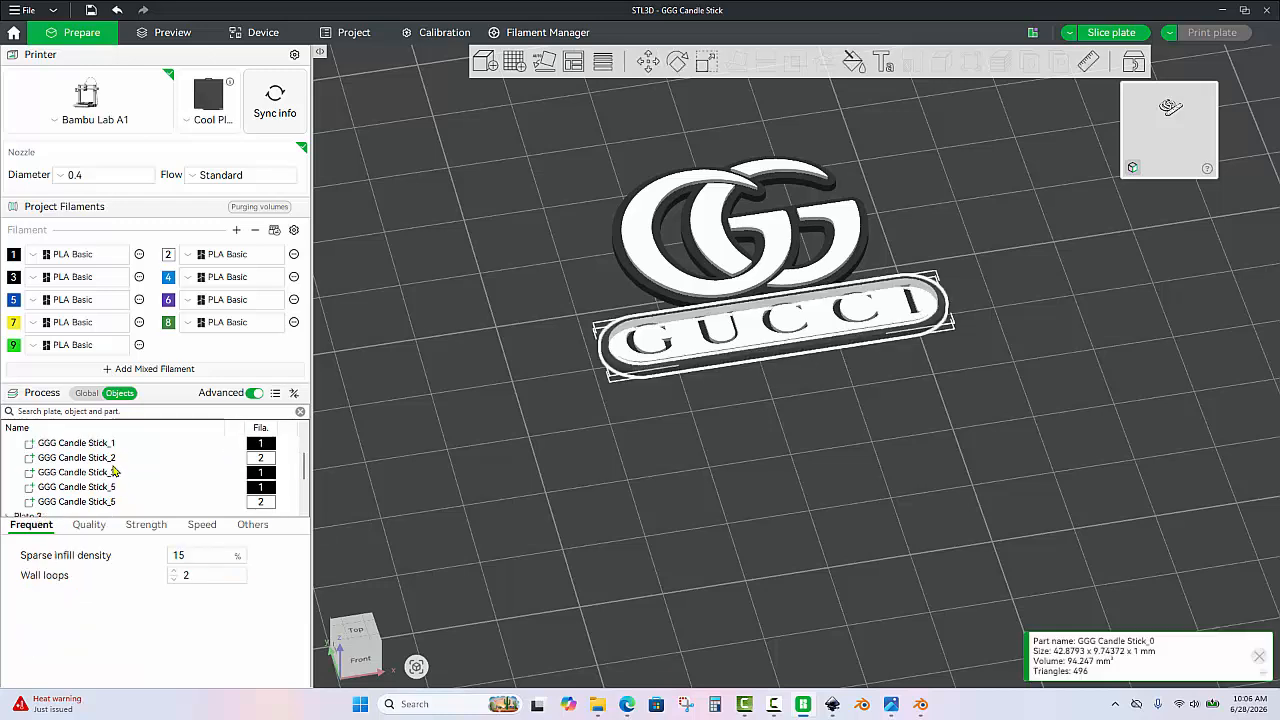
{"action": "scroll", "coordinate": [114, 459], "scroll_direction": "up", "scroll_amount": 1}
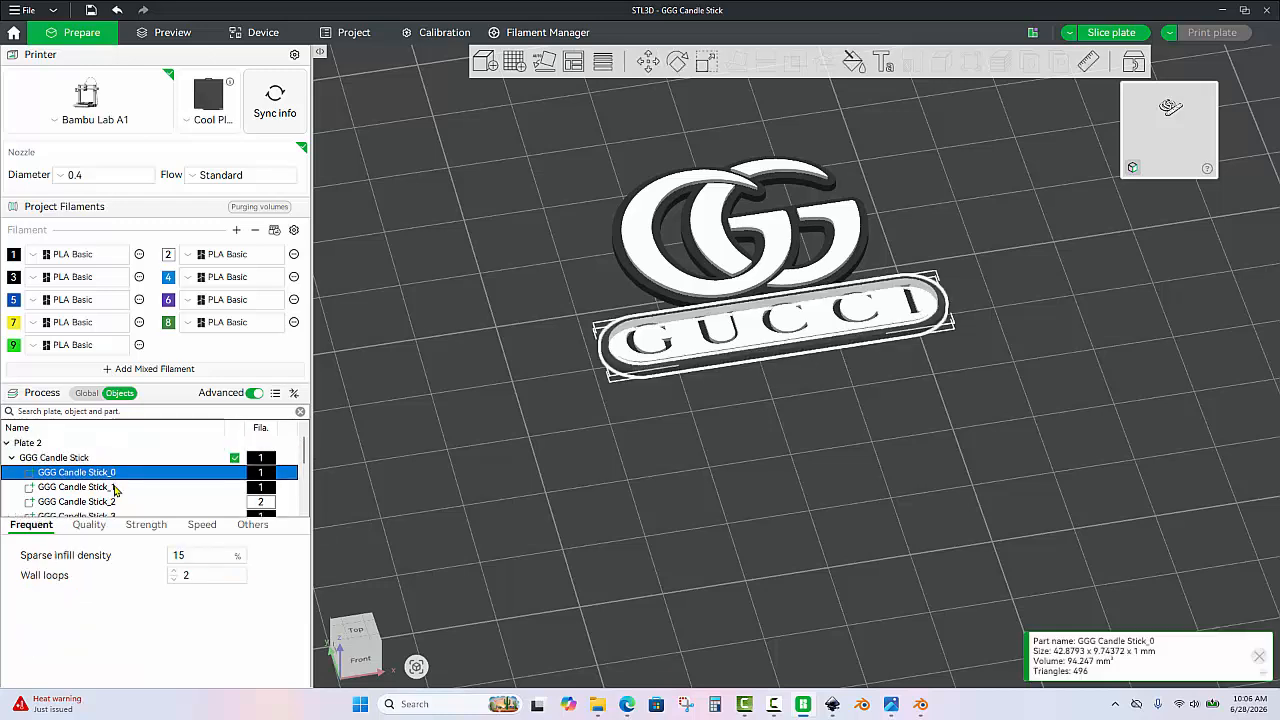
{"action": "left_click", "coordinate": [114, 487]}
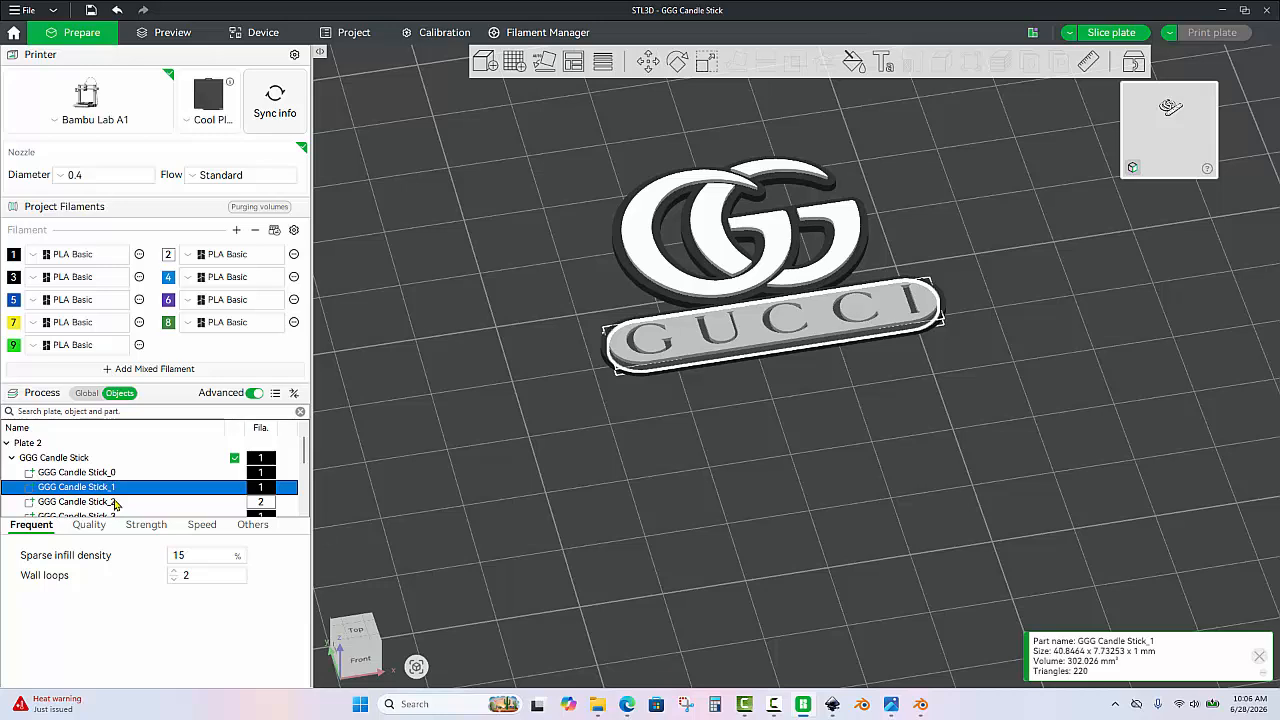
{"action": "left_click", "coordinate": [114, 504]}
{"action": "scroll", "coordinate": [131, 508], "scroll_direction": "down", "scroll_amount": 1}
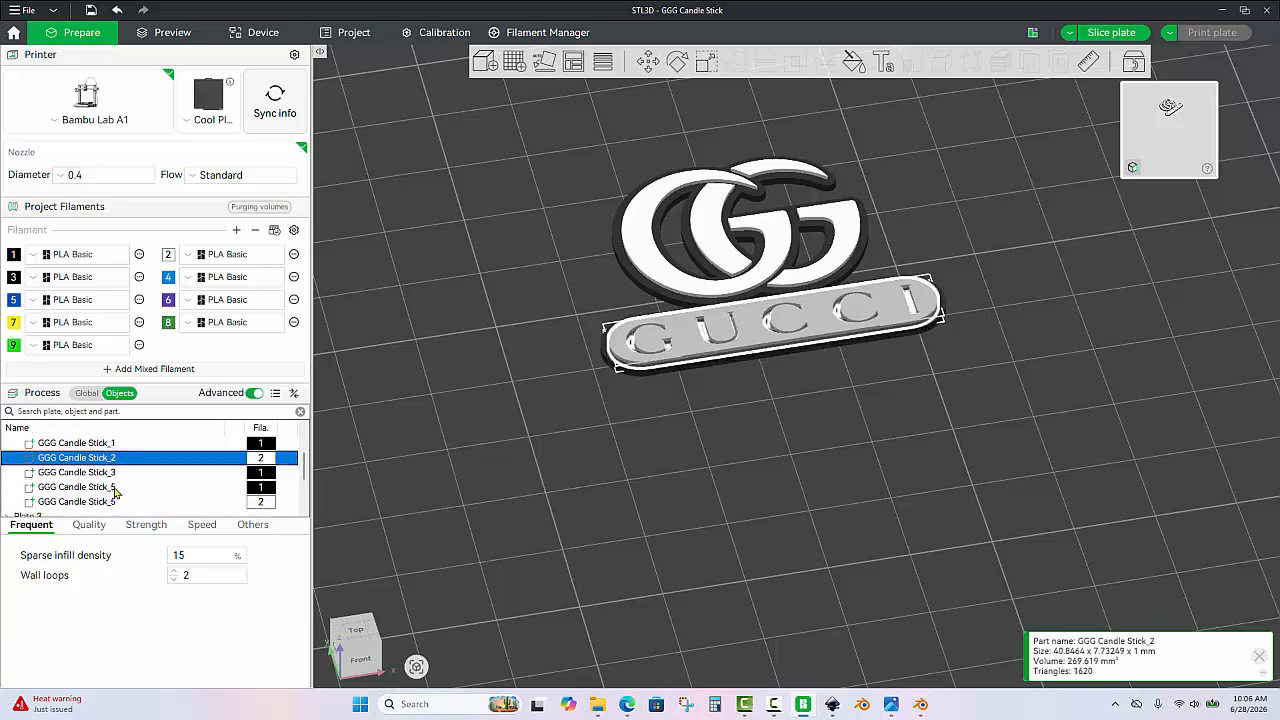
{"action": "left_click", "coordinate": [104, 477]}
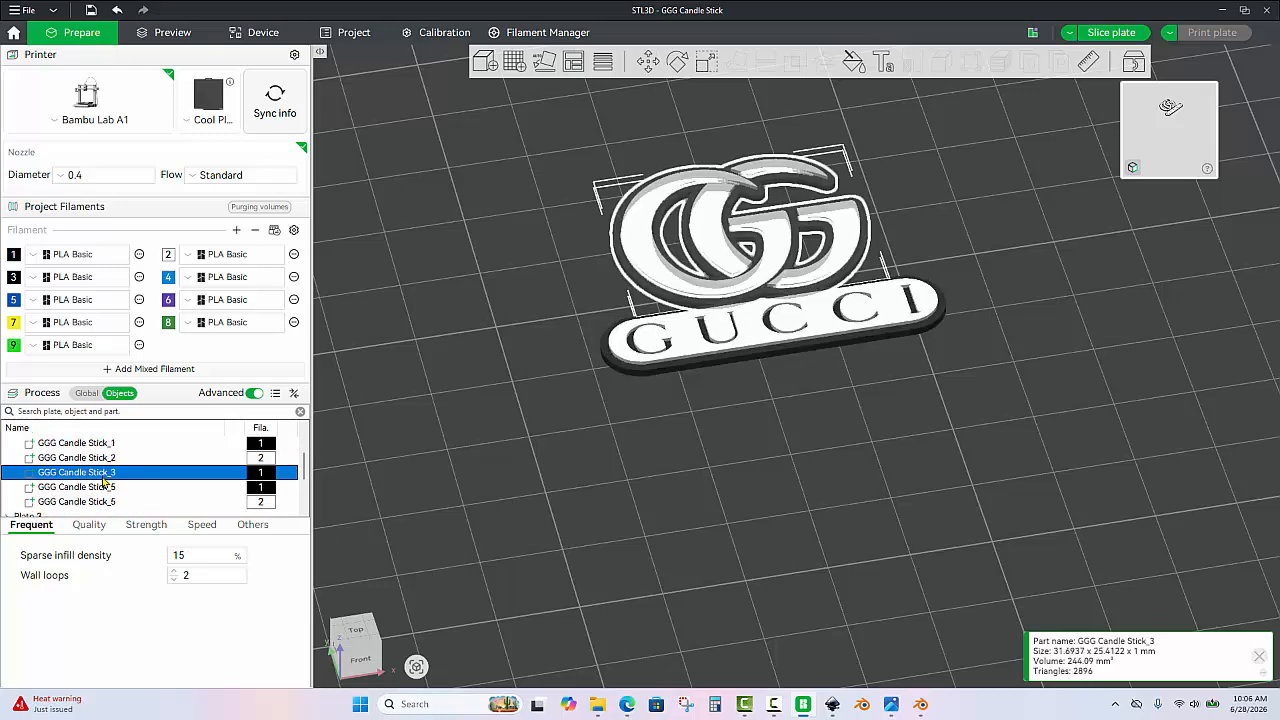
{"action": "left_click", "coordinate": [104, 487]}
{"action": "scroll", "coordinate": [140, 491], "scroll_direction": "down", "scroll_amount": 1}
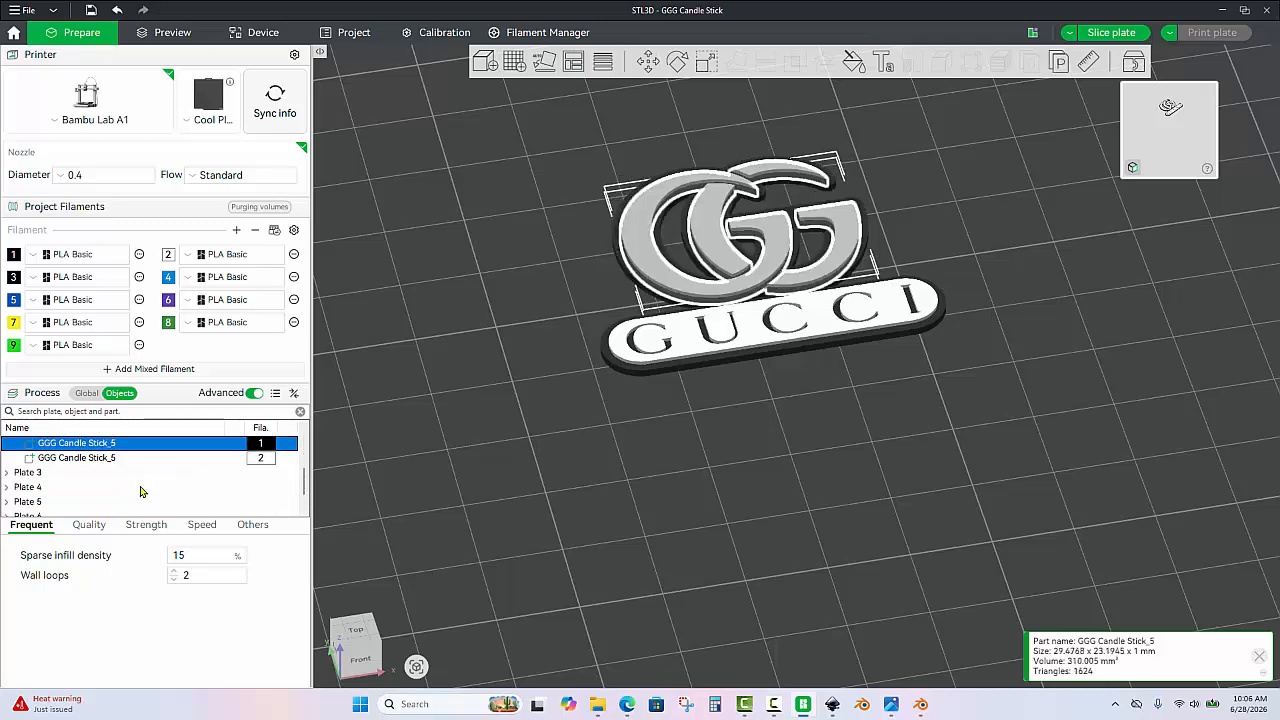
{"action": "left_click", "coordinate": [115, 458]}
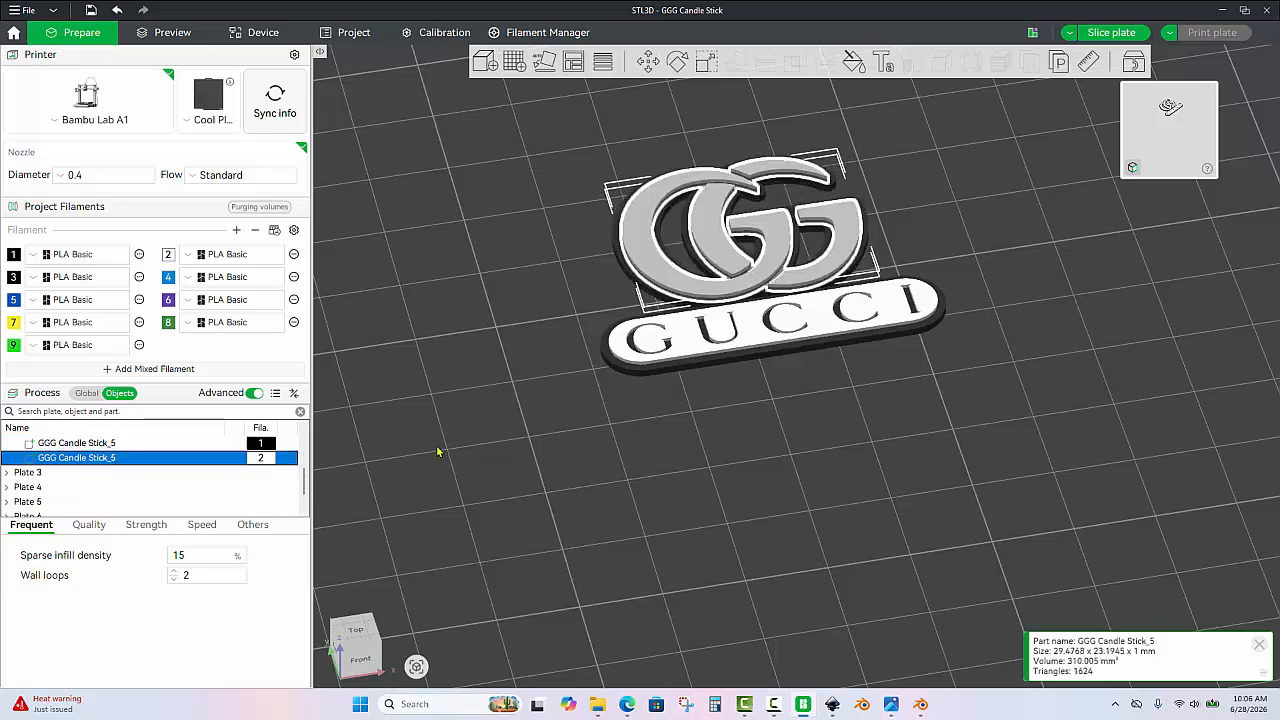
{"action": "scroll", "coordinate": [512, 415], "scroll_direction": "down", "scroll_amount": 2}
{"action": "left_click", "coordinate": [512, 408]}
Slice the logo plate and inspect the sliced logo from above.
{"action": "left_click_drag", "start_coordinate": [545, 343], "coordinate": [536, 386]}
{"action": "scroll", "coordinate": [575, 347], "scroll_direction": "up", "scroll_amount": 5}
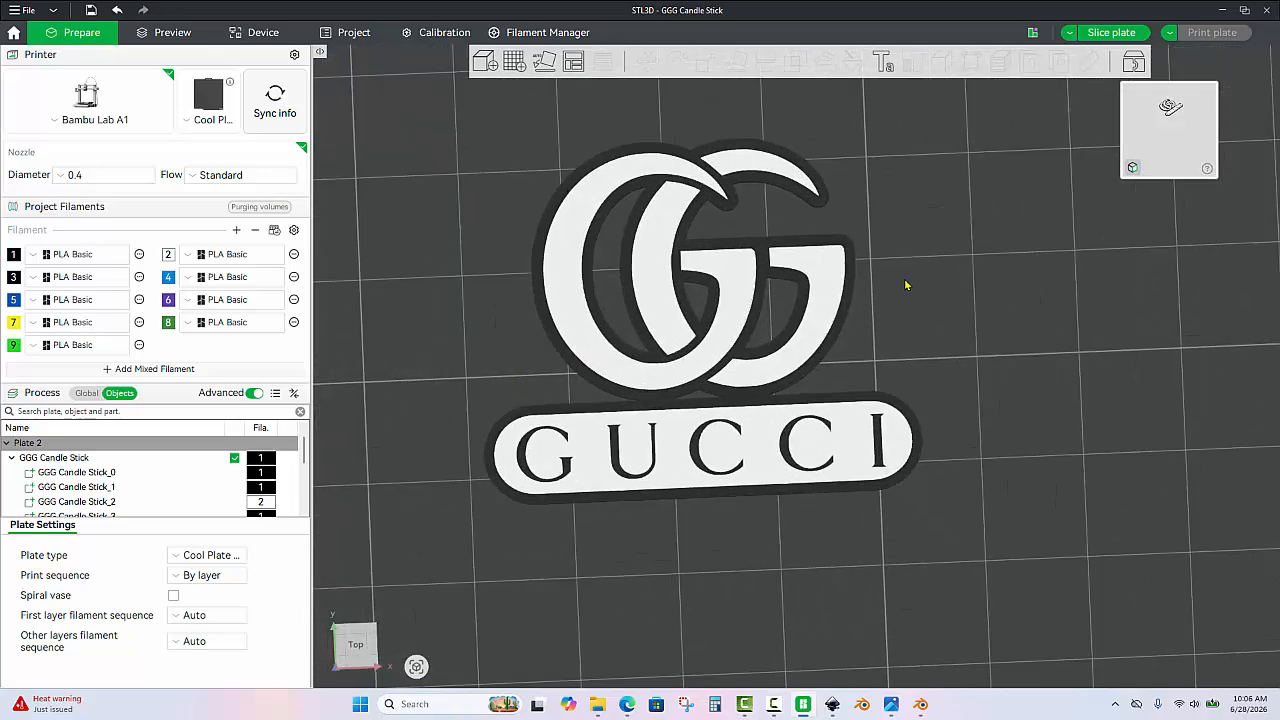
{"action": "left_click_drag", "start_coordinate": [908, 283], "coordinate": [911, 271]}
{"action": "left_click", "coordinate": [1111, 32]}
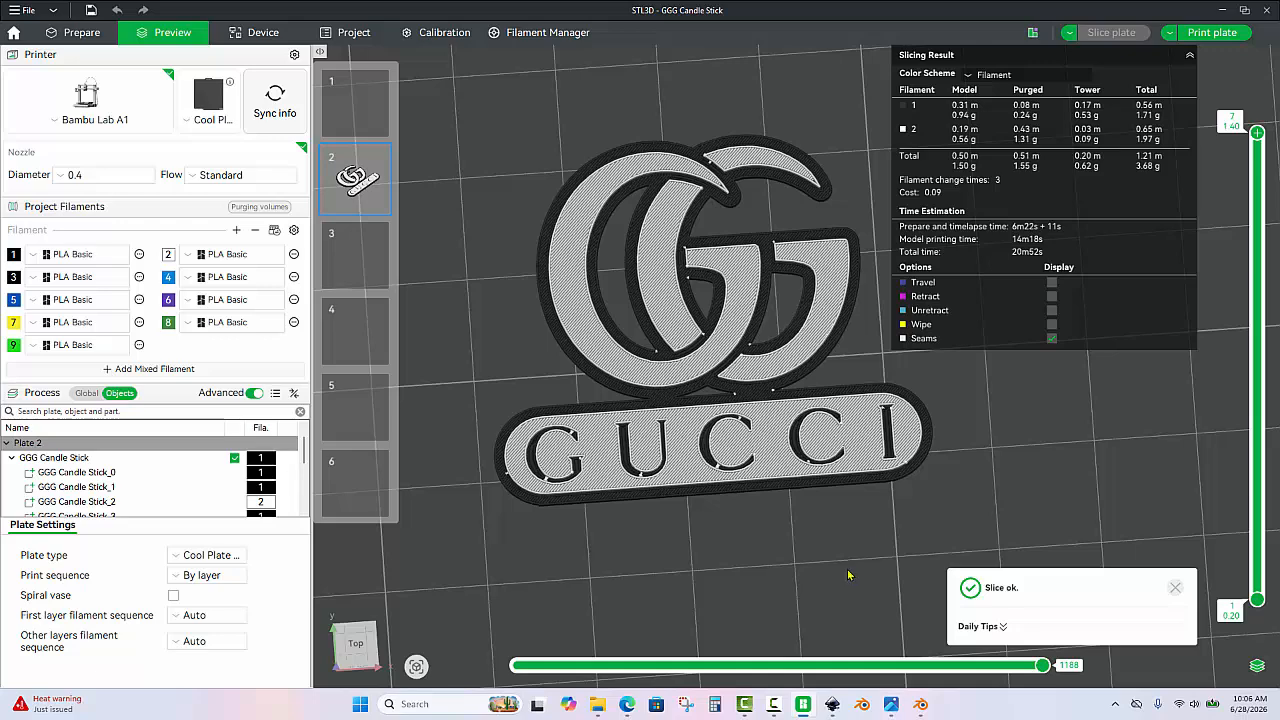
{"action": "left_click_drag", "start_coordinate": [815, 580], "coordinate": [736, 260]}
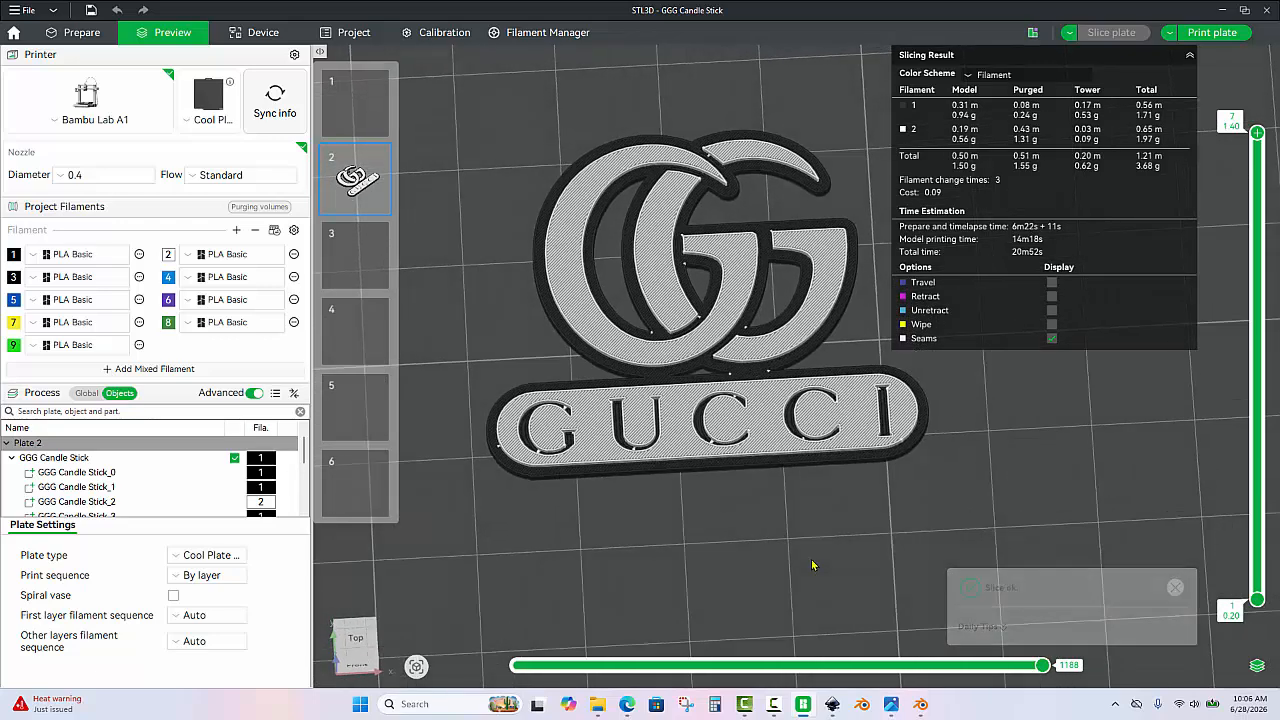
Return to the editing view, show the global process settings and look through the available process presets.
{"action": "left_click", "coordinate": [75, 32]}
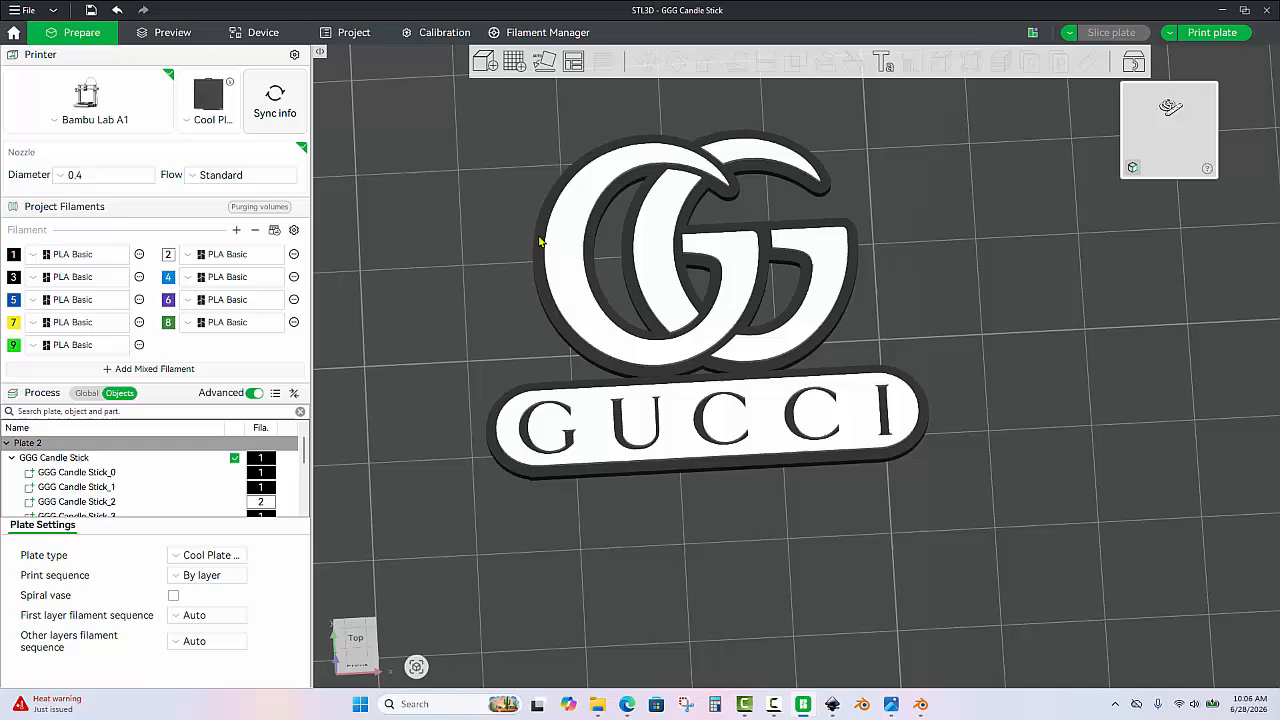
{"action": "left_click", "coordinate": [89, 397]}
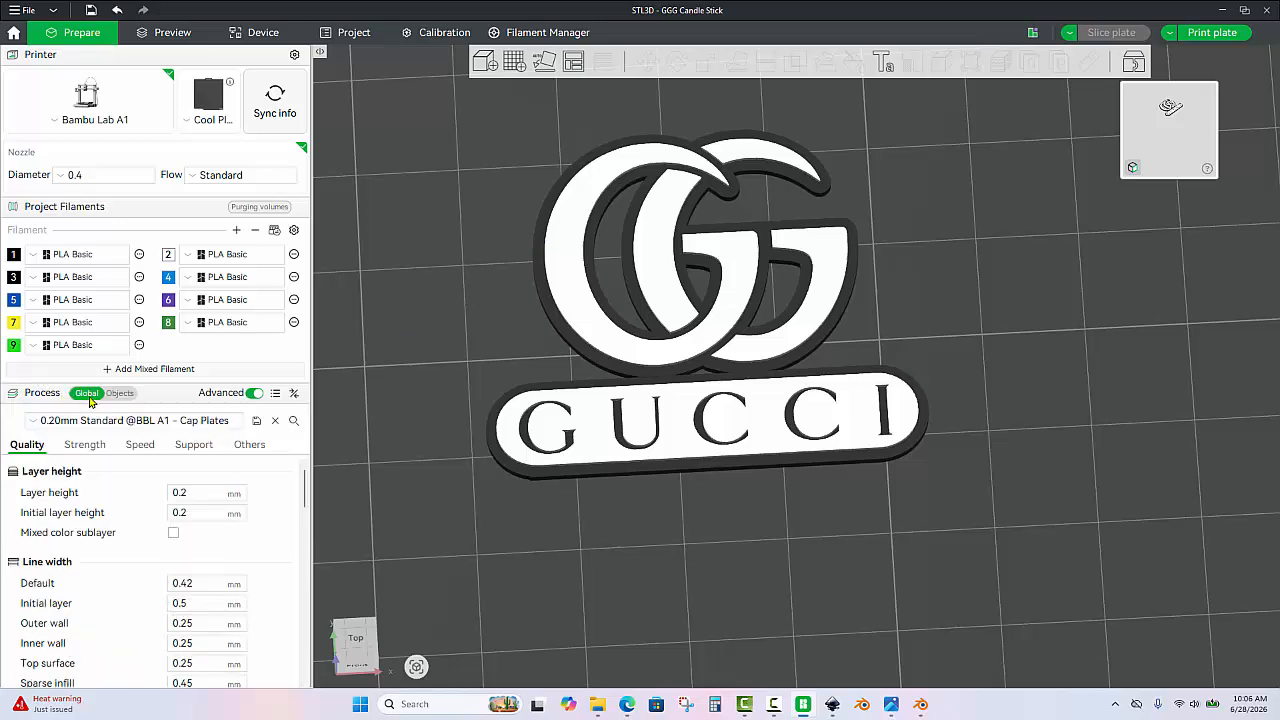
{"action": "left_click", "coordinate": [157, 421]}
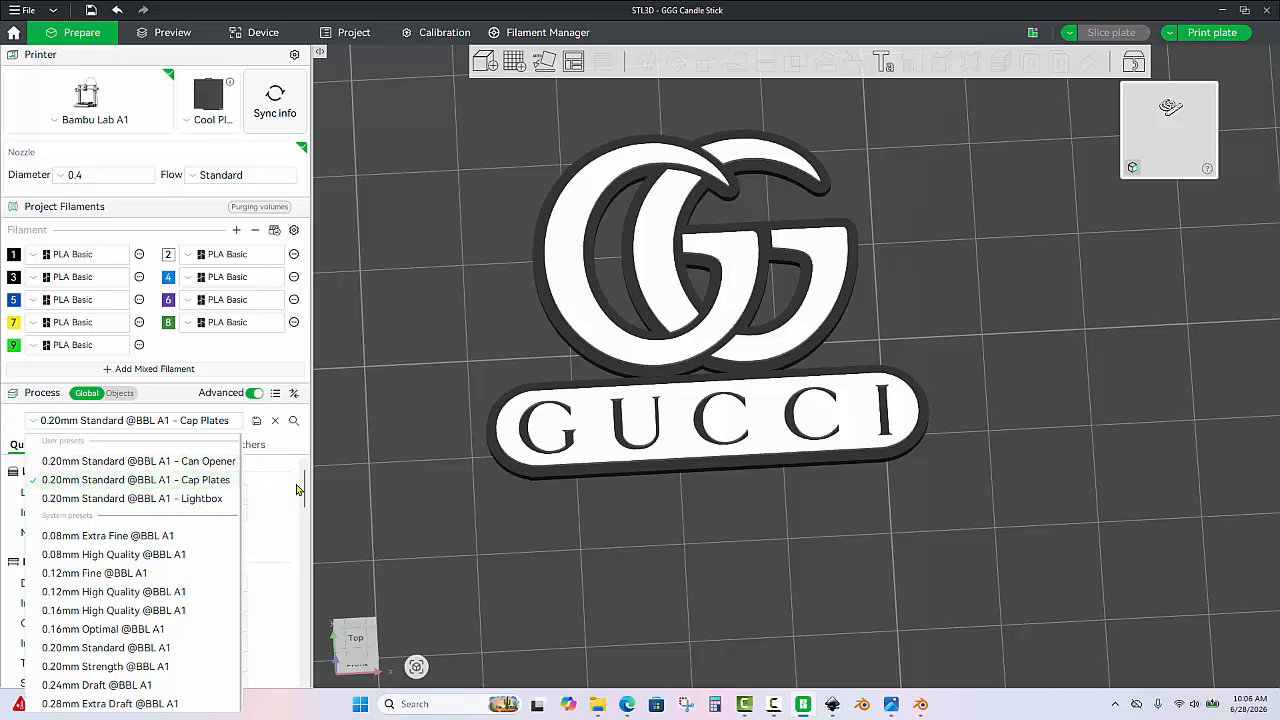
{"action": "left_click", "coordinate": [378, 311]}
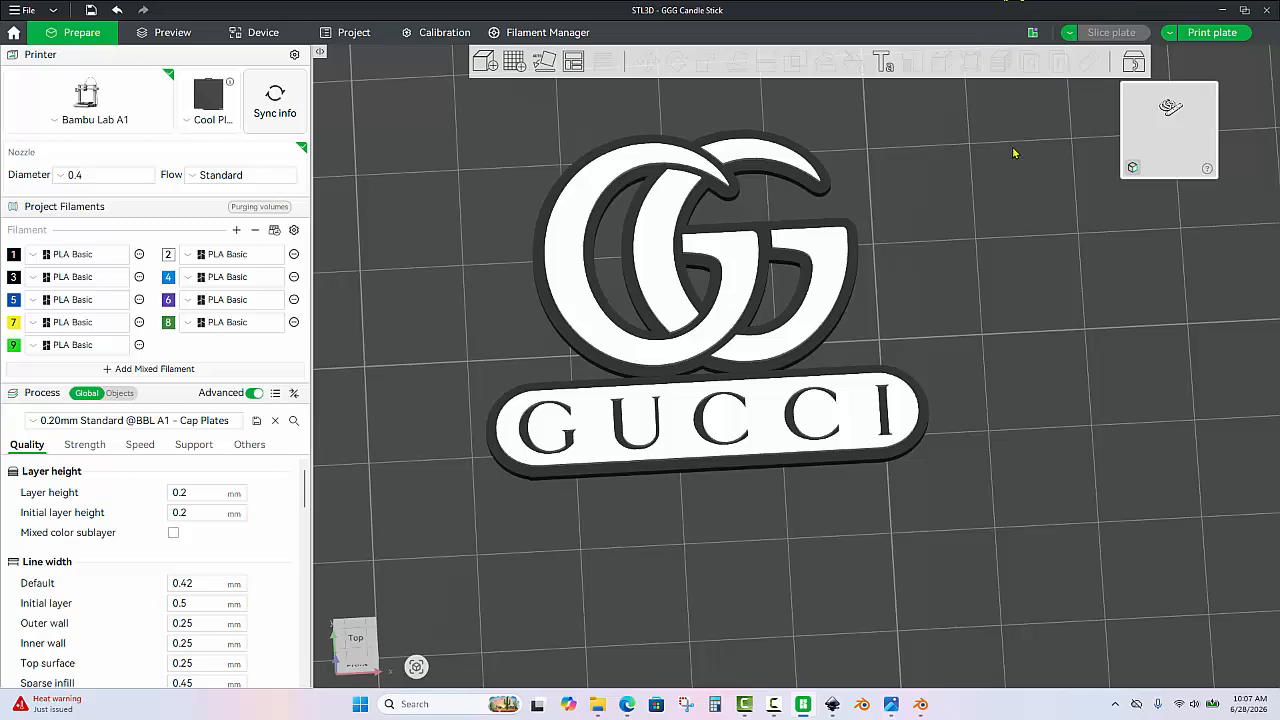
Hide the seam markers in the sliced preview and inspect the logo's surface.
{"action": "left_click", "coordinate": [174, 33]}
{"action": "left_click_drag", "start_coordinate": [487, 260], "coordinate": [484, 278]}
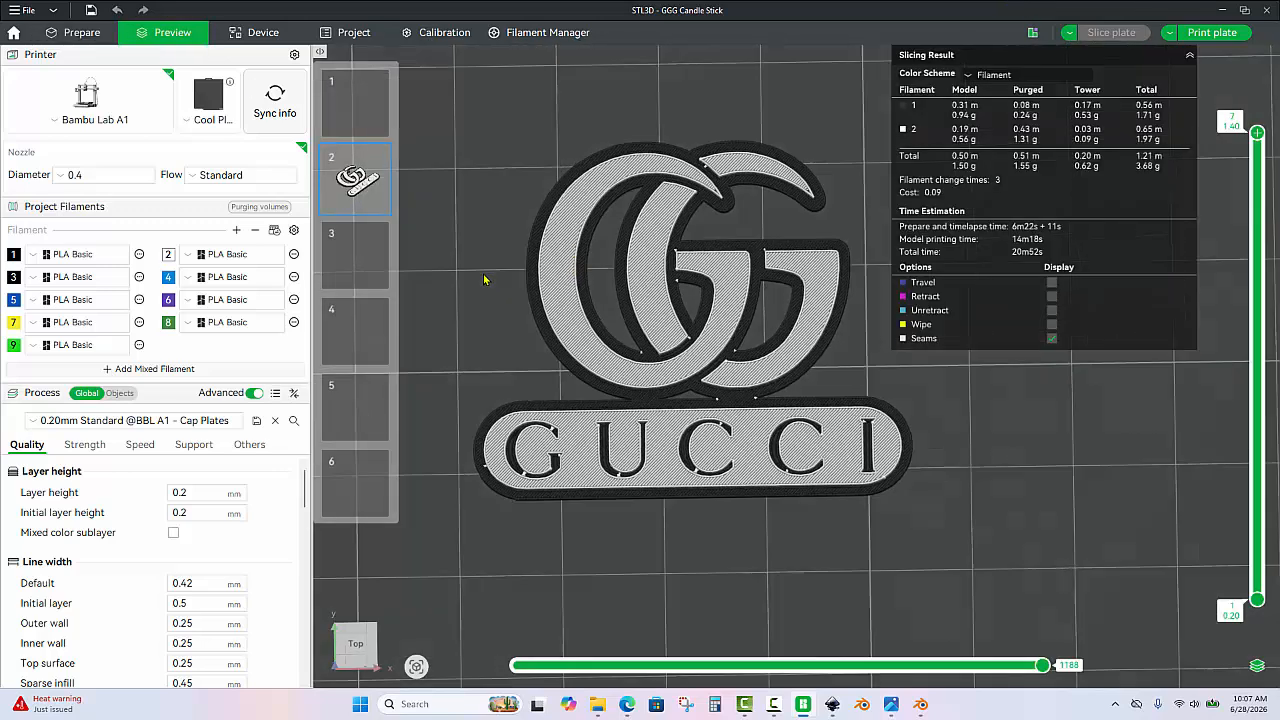
{"action": "left_click", "coordinate": [1053, 341]}
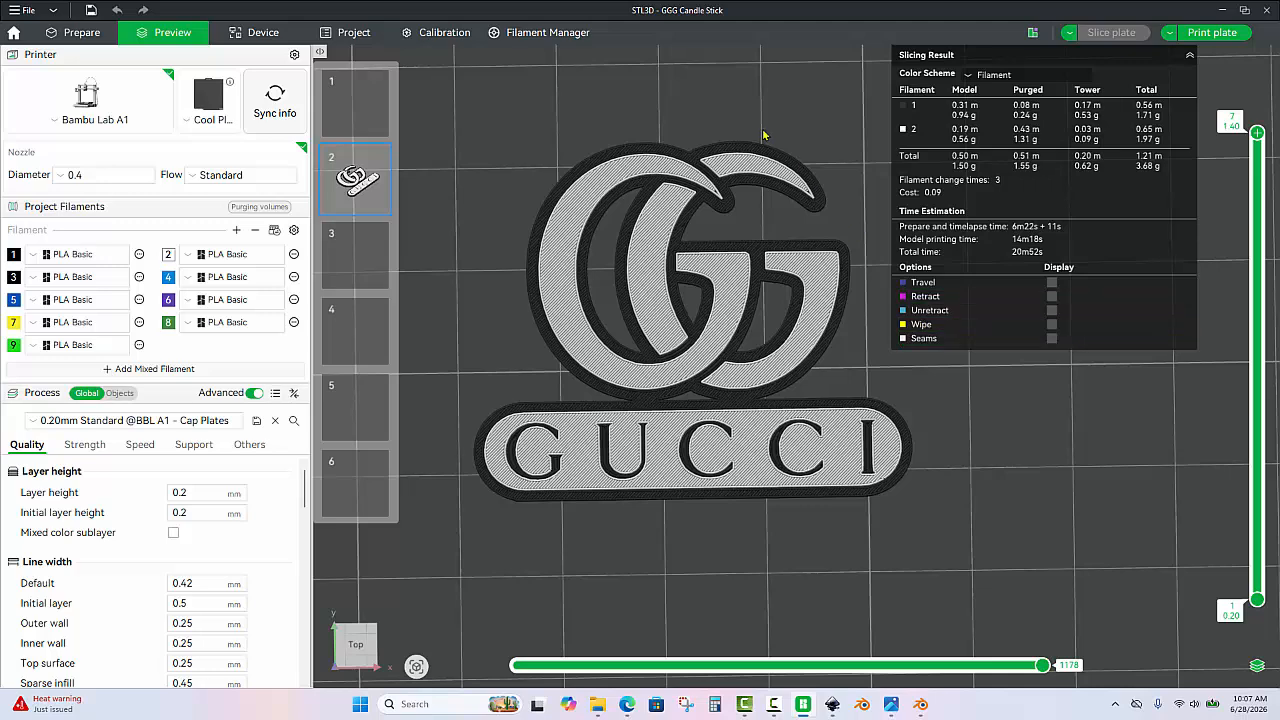
{"action": "left_click_drag", "start_coordinate": [763, 134], "coordinate": [796, 107]}
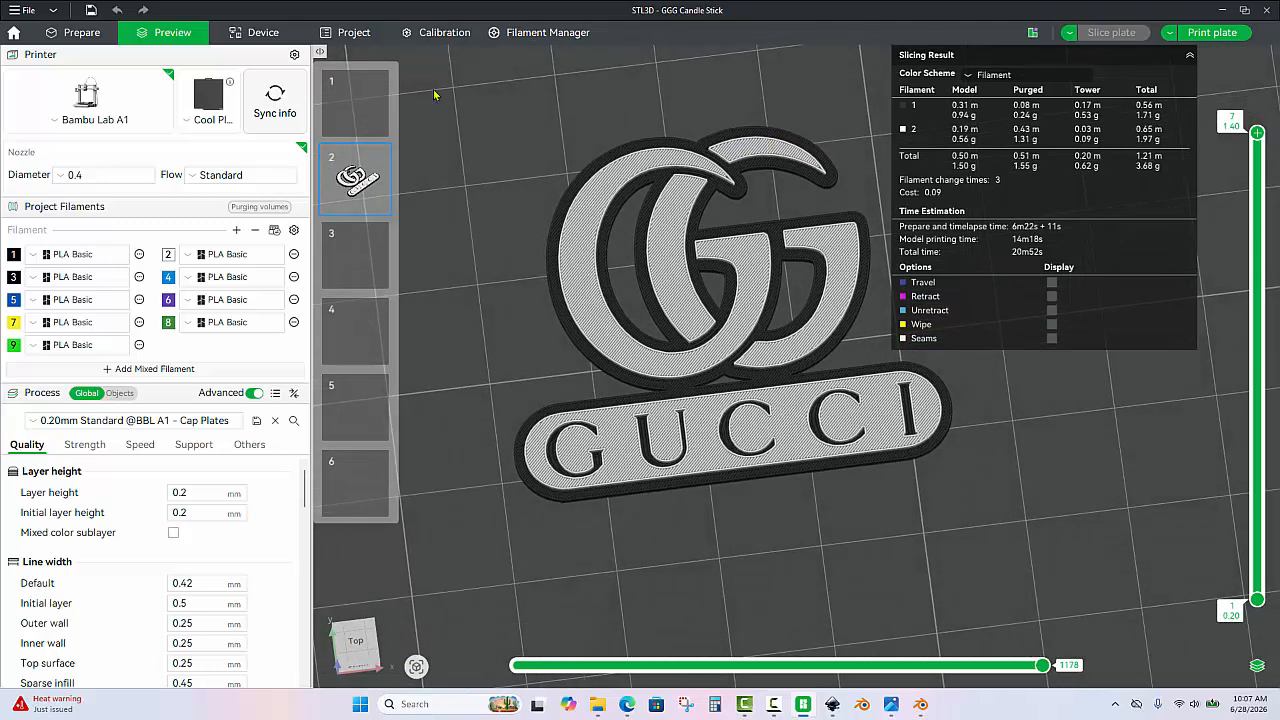
Start saving the project as a new file with the Desktop as its location.
{"action": "left_click", "coordinate": [88, 35]}
{"action": "left_click", "coordinate": [22, 10]}
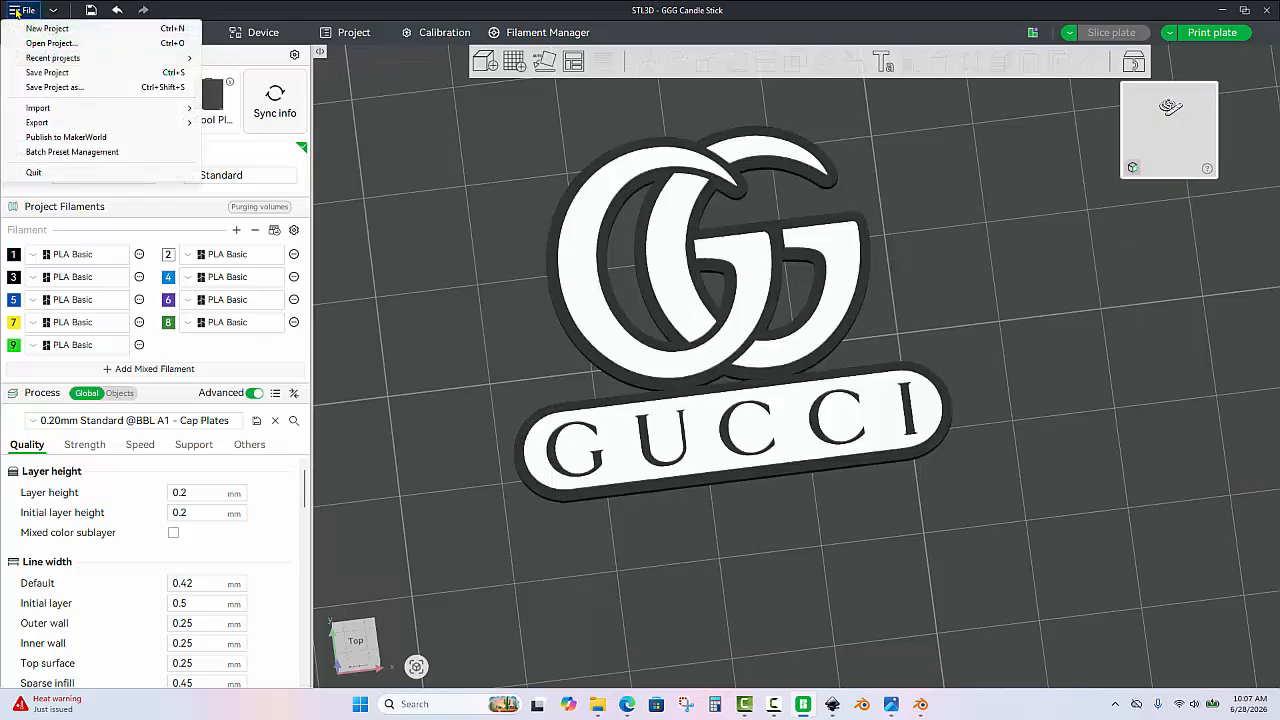
{"action": "left_click", "coordinate": [57, 88]}
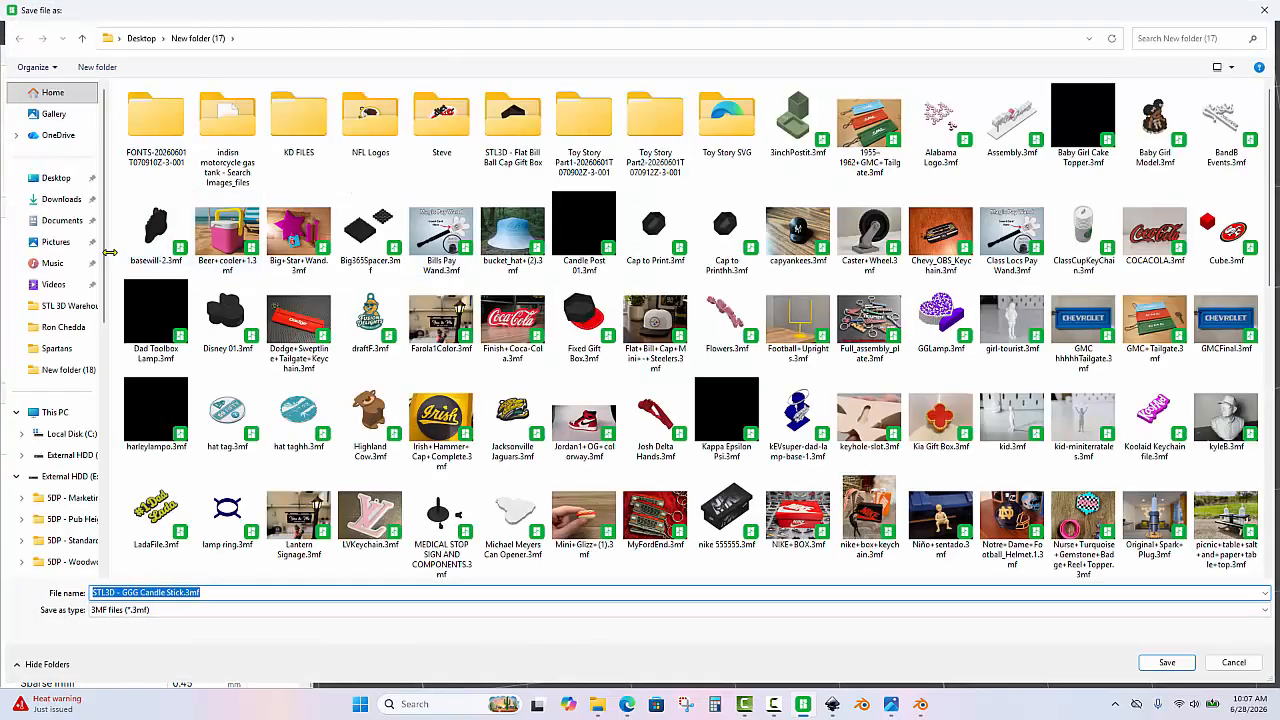
{"action": "left_click", "coordinate": [60, 180]}
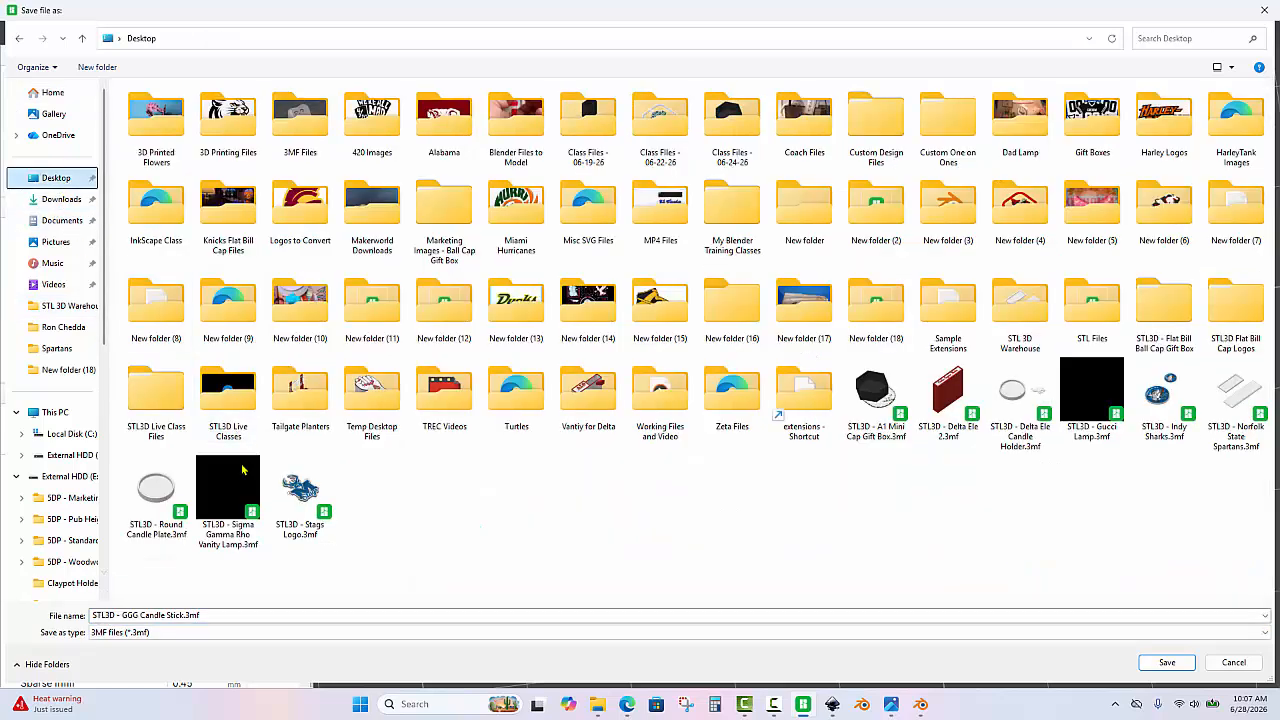
Name the 3MF file "STL3D - Gucci Thin Profile Logo" and save it.
{"action": "left_click", "coordinate": [184, 615]}
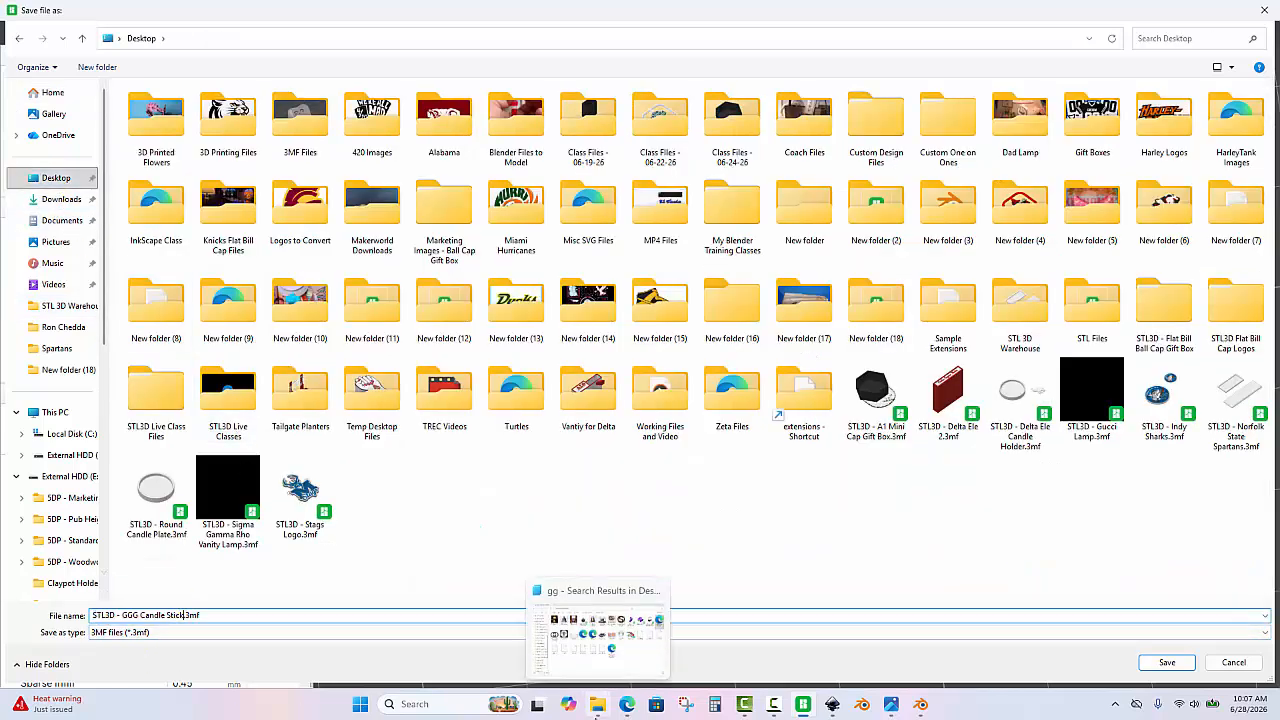
{"action": "key", "text": "BackSpace"}
{"action": "key", "text": "BackSpace"}
{"action": "key", "text": "BackSpace"}
{"action": "key", "text": "BackSpace"}
{"action": "key", "text": "BackSpace"}
{"action": "key", "text": "BackSpace"}
{"action": "key", "text": "BackSpace"}
{"action": "key", "text": "BackSpace"}
{"action": "key", "text": "BackSpace"}
{"action": "key", "text": "BackSpace"}
{"action": "key", "text": "BackSpace"}
{"action": "key", "text": "BackSpace"}
{"action": "key", "text": "BackSpace"}
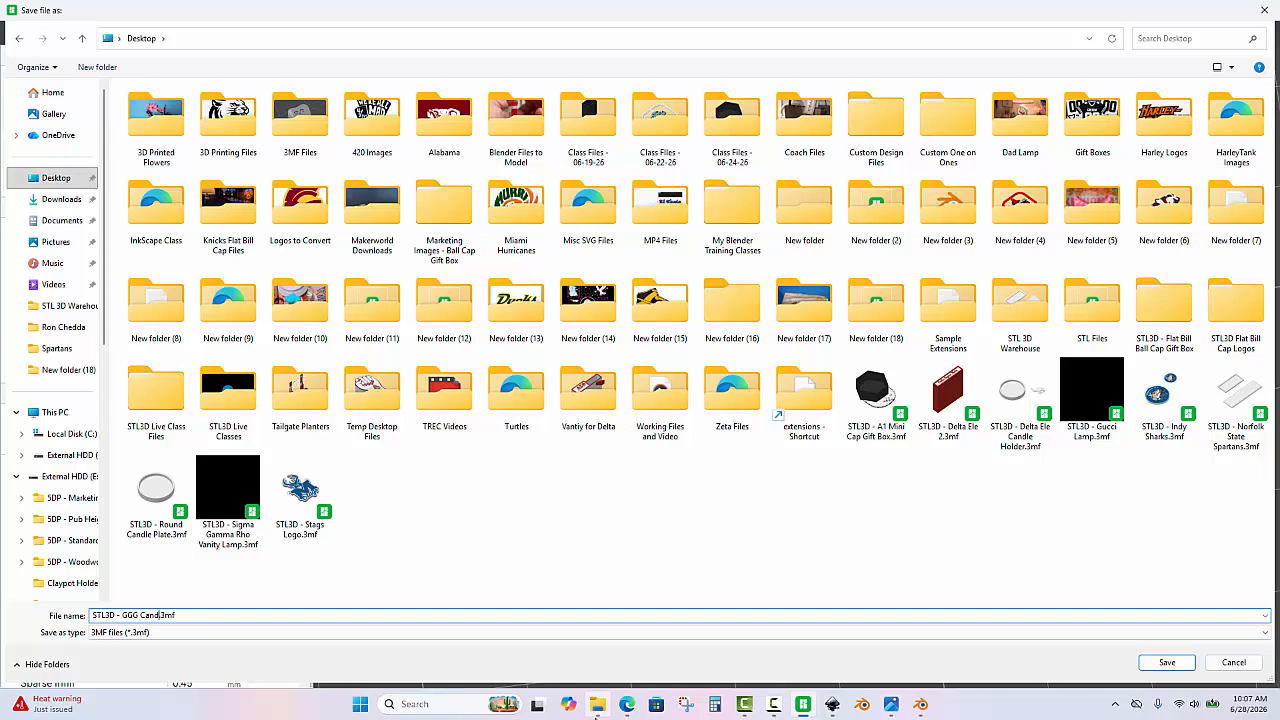
{"action": "key", "text": "BackSpace"}
{"action": "key", "text": "BackSpace"}
{"action": "key", "text": "BackSpace"}
{"action": "type", "text": "Gucci Thin Profile Logo"}
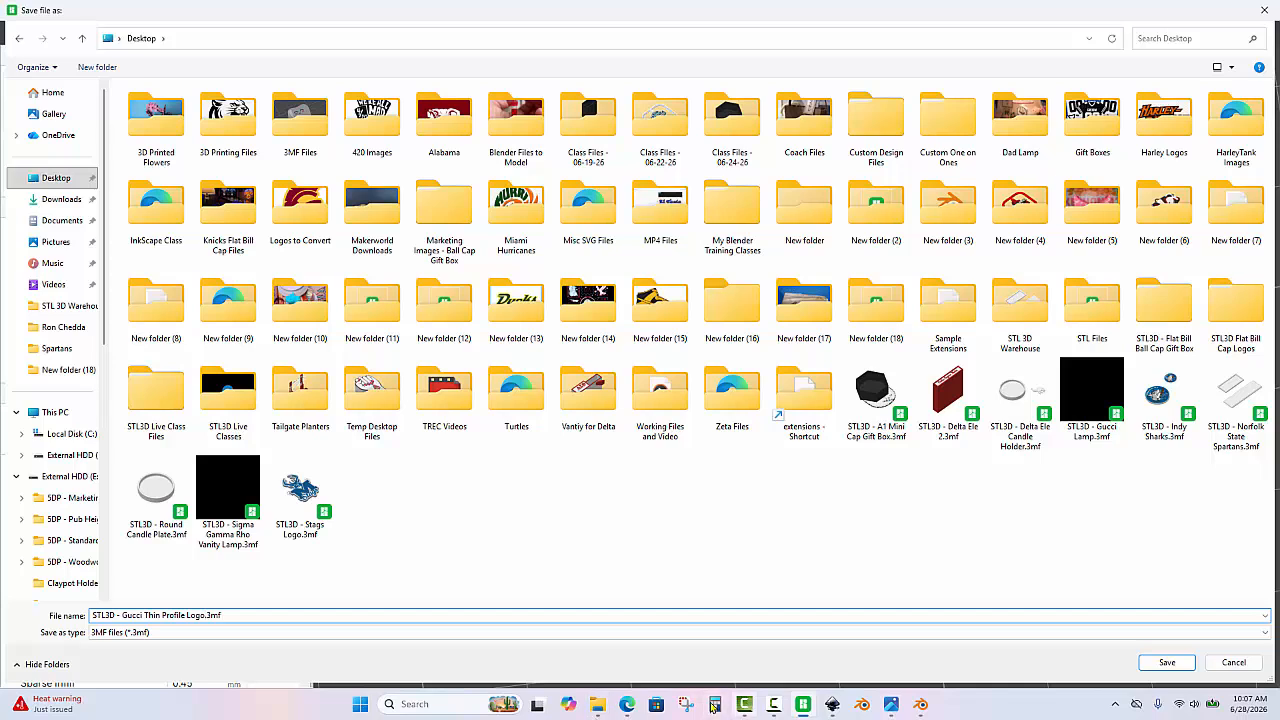
{"action": "left_click", "coordinate": [1167, 662]}
{"action": "scroll", "coordinate": [1014, 523], "scroll_direction": "down", "scroll_amount": 5}
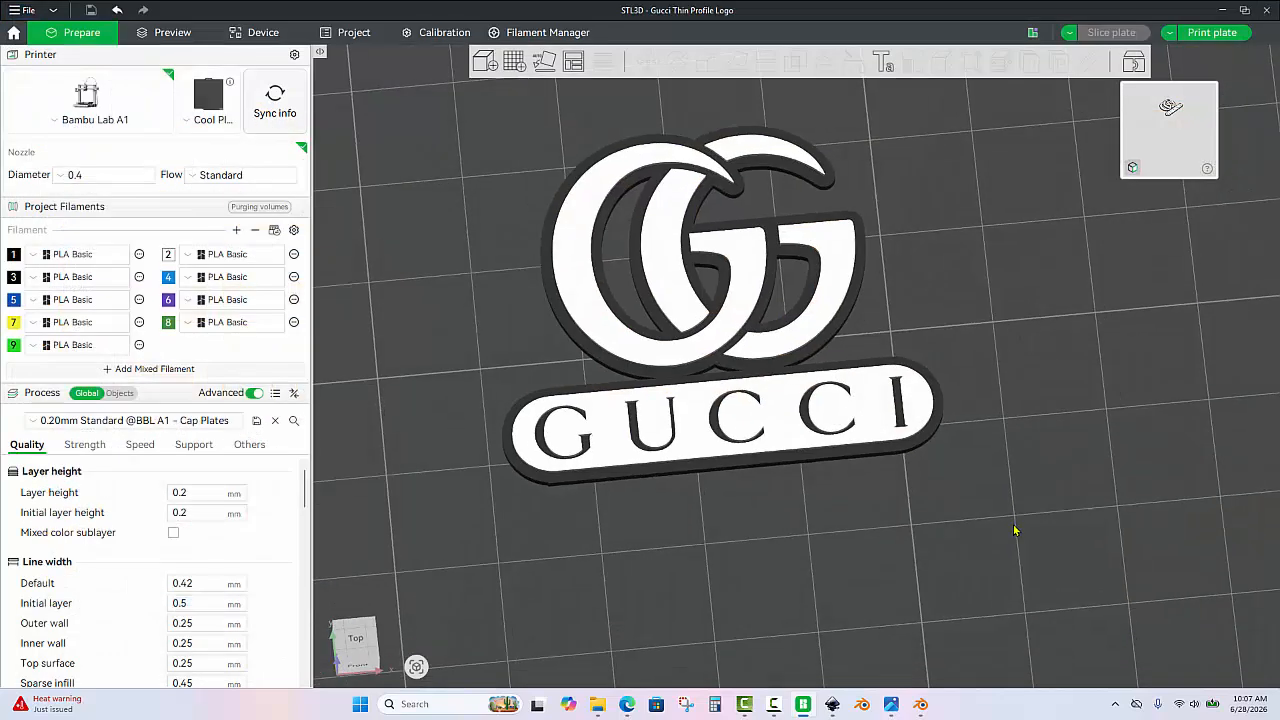
{"action": "left_click_drag", "start_coordinate": [950, 258], "coordinate": [922, 307]}
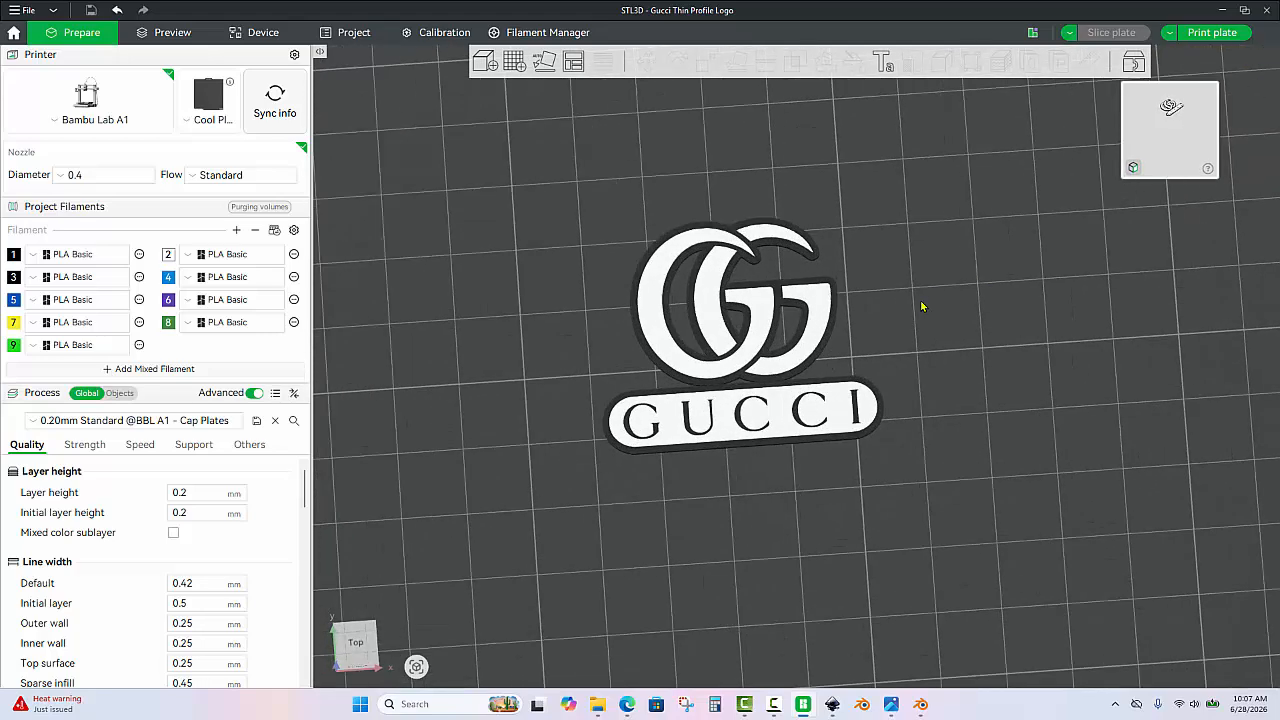